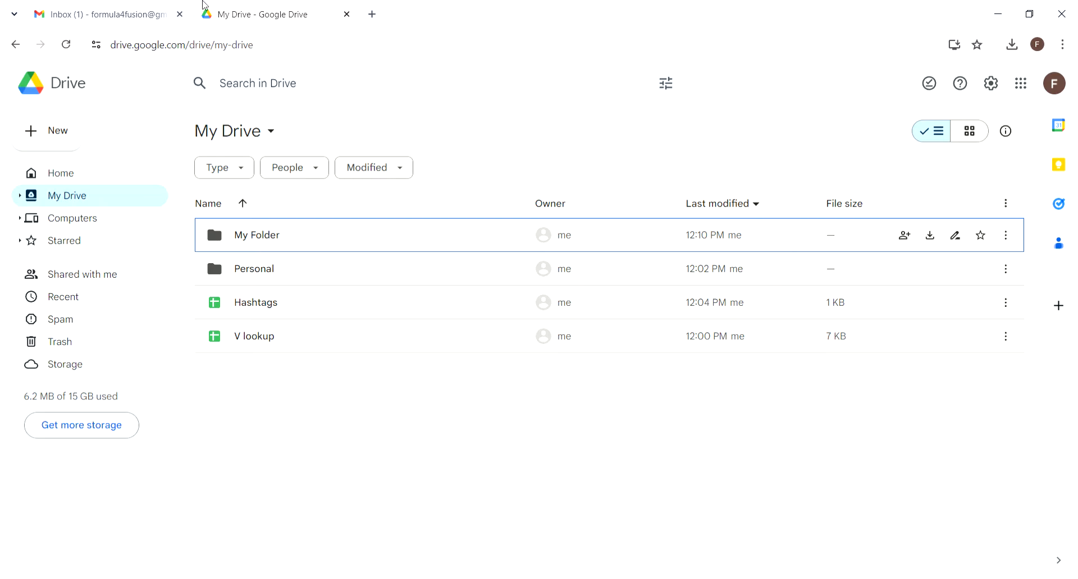
# Step: Switch from Google Drive to the Gmail Inbox browser tab
pyautogui.click(120, 15)
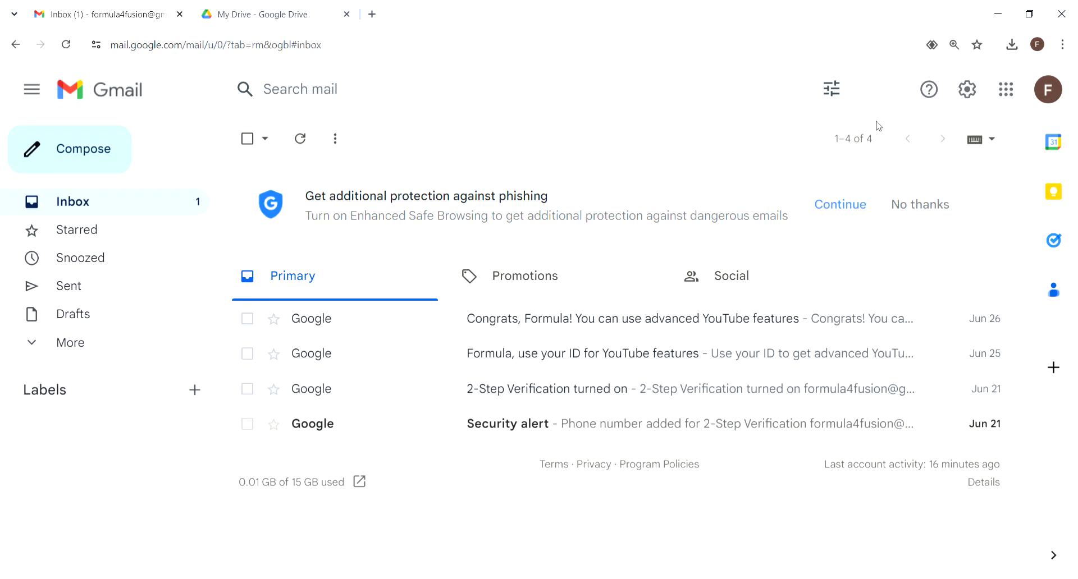
# Step: Open Gmail's Google apps panel and browse it to find Drive among Maps, Docs and Sheets
pyautogui.click(1011, 104)
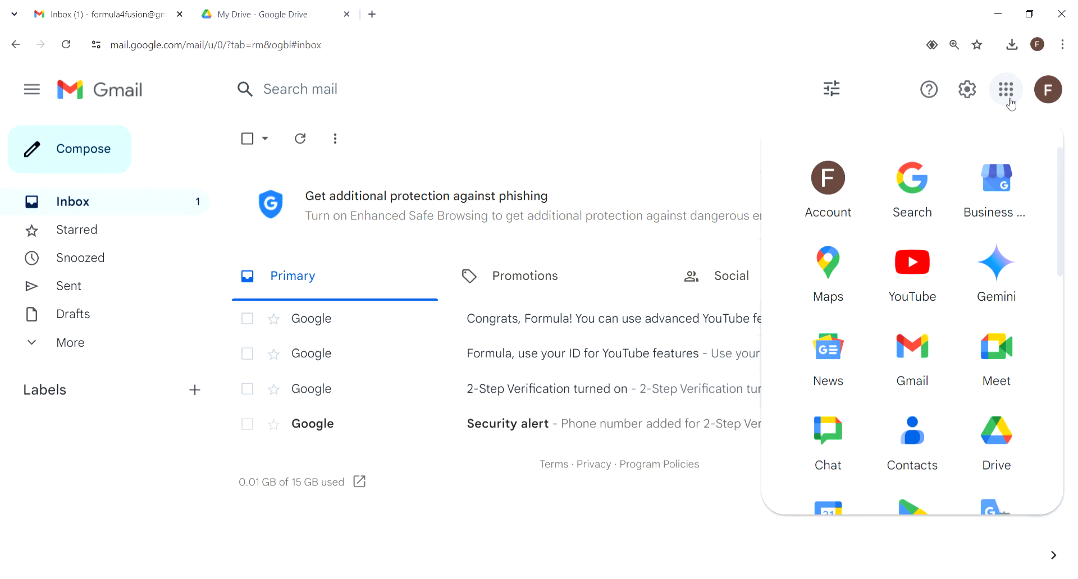
pyautogui.scroll(-5, 944, 263)
pyautogui.scroll(5, 944, 263)
pyautogui.scroll(-2, 929, 292)
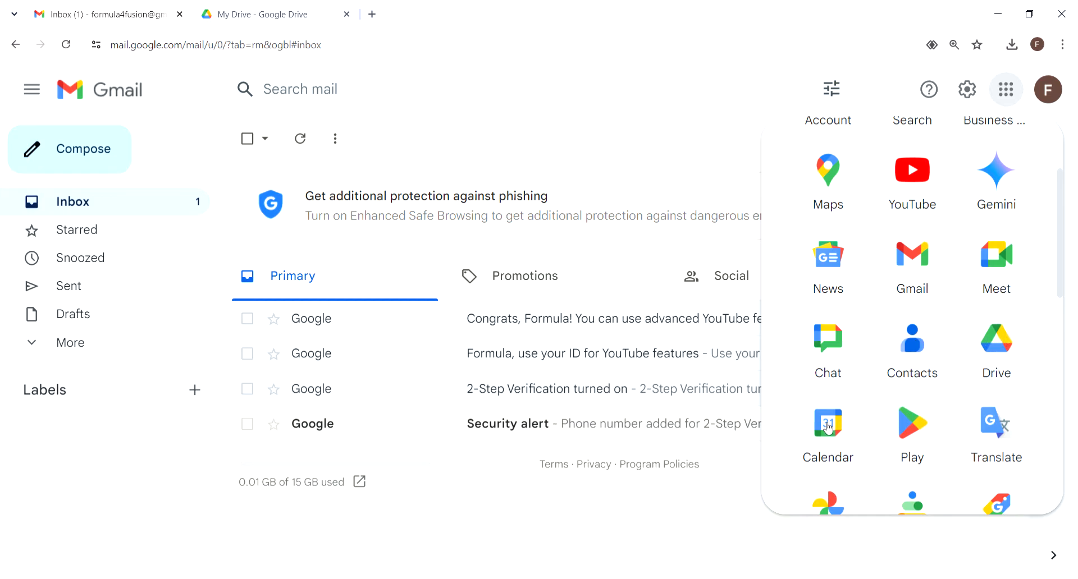
pyautogui.scroll(-5, 828, 428)
pyautogui.scroll(2, 897, 259)
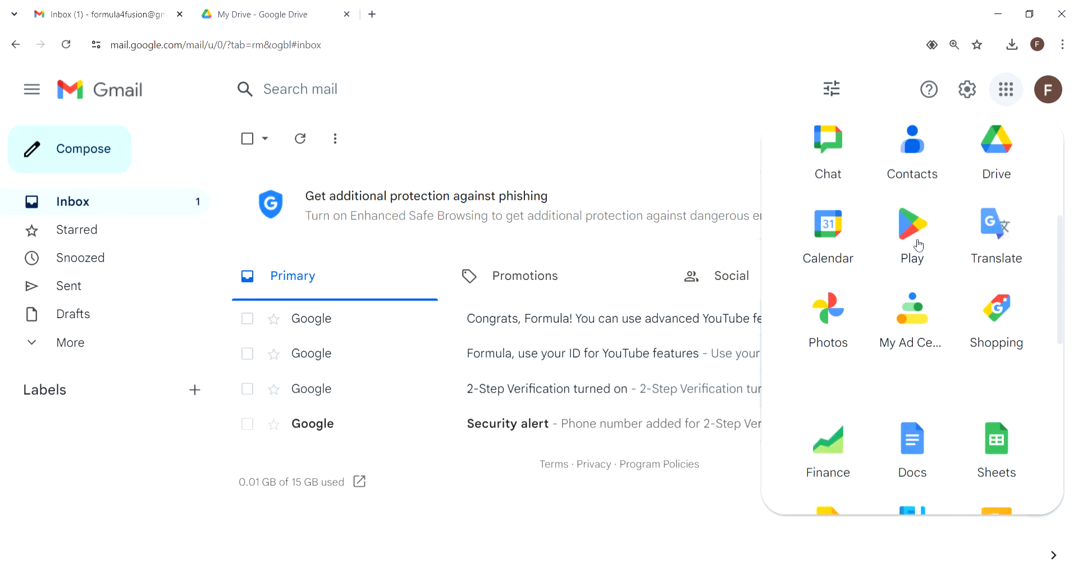
pyautogui.scroll(-3, 919, 245)
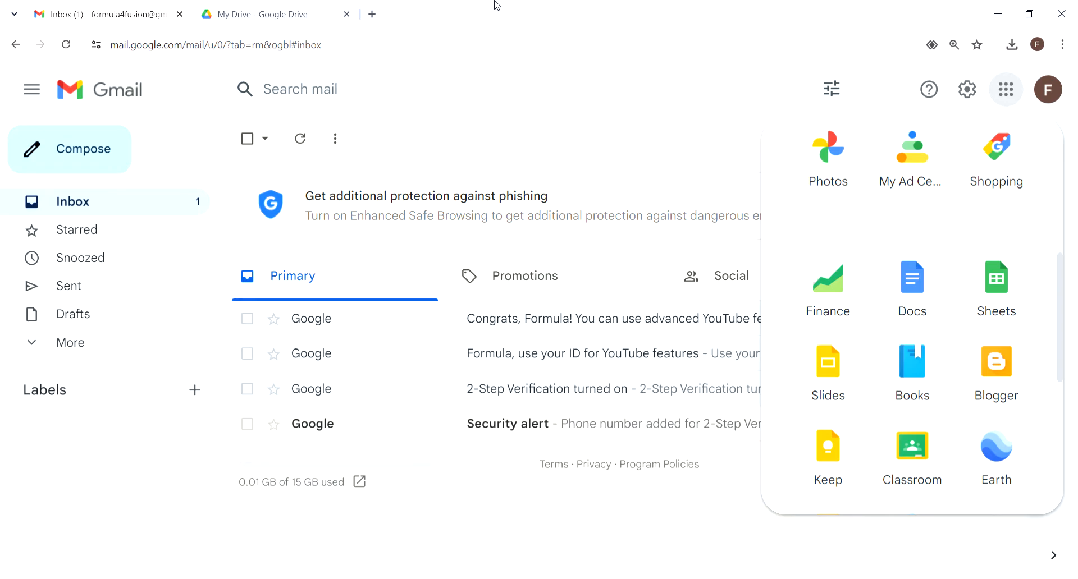
pyautogui.click(883, 96)
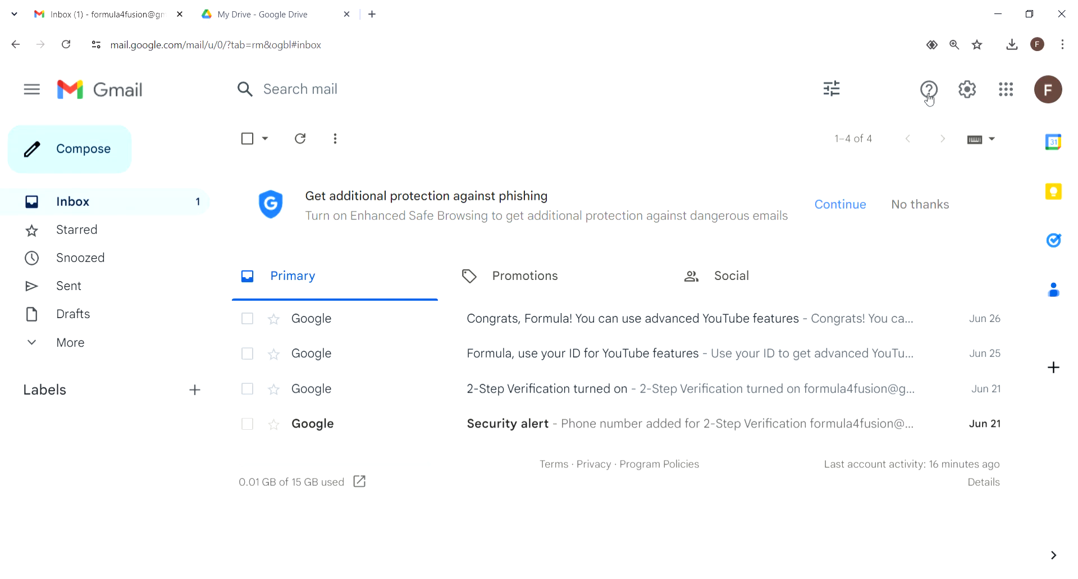
pyautogui.click(1010, 103)
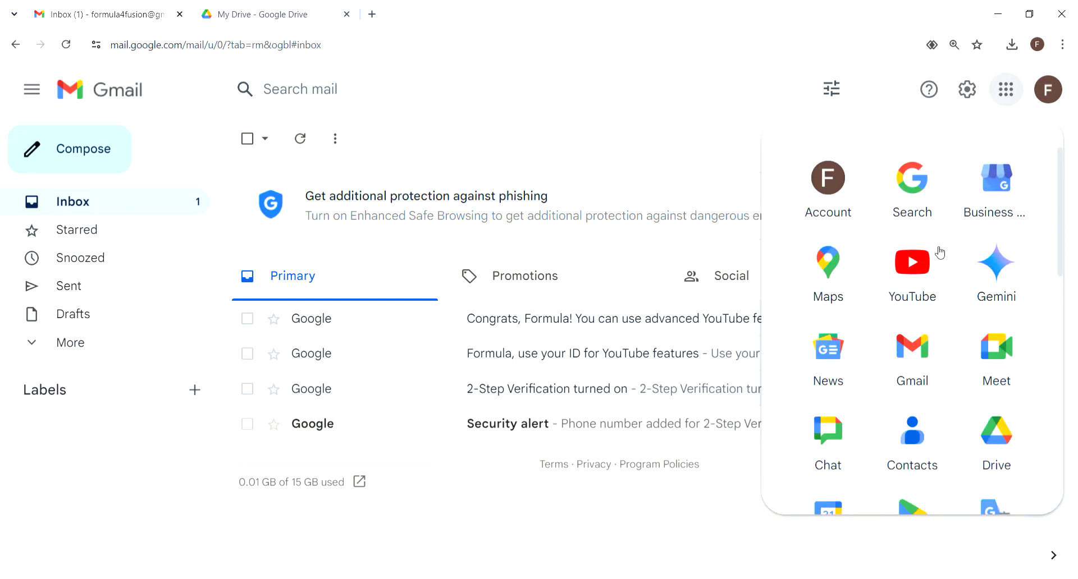
pyautogui.scroll(-2, 938, 250)
# Step: Launch Drive from the apps panel at drive.google.com, leaving one Drive tab beside Gmail
pyautogui.click(1019, 316)
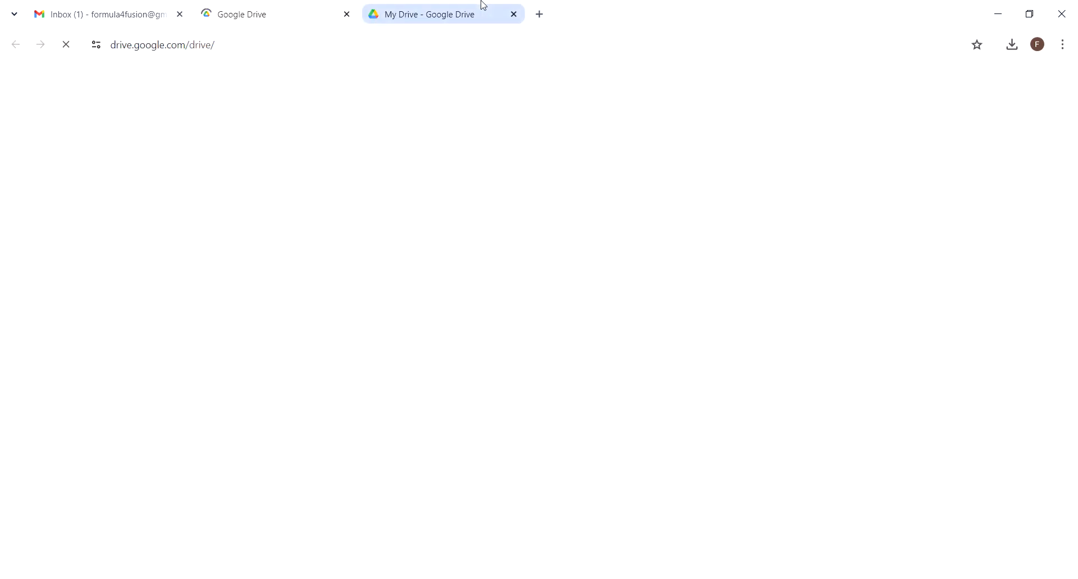
pyautogui.click(514, 14)
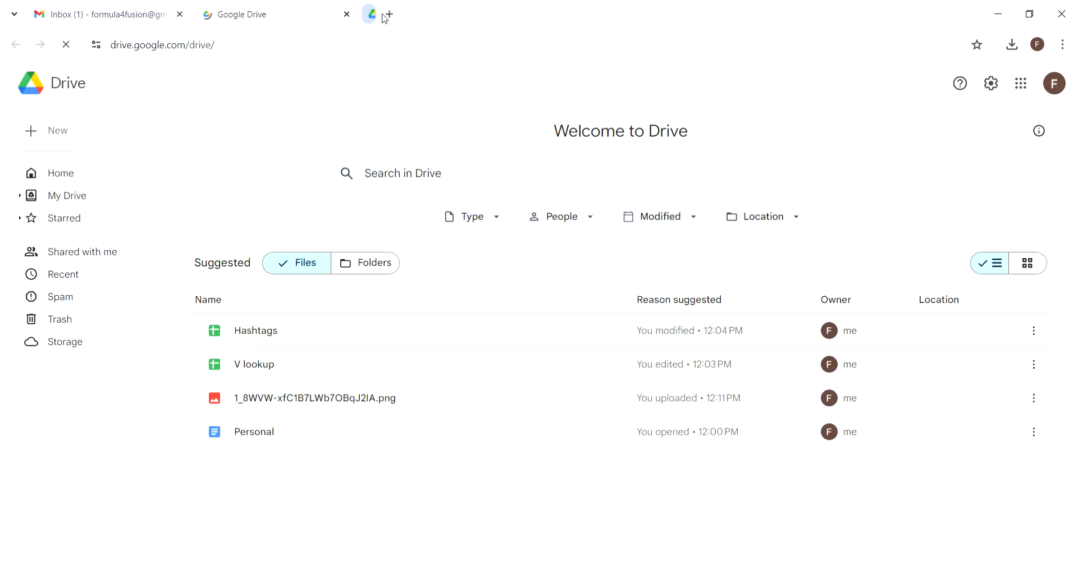
pyautogui.click(374, 16)
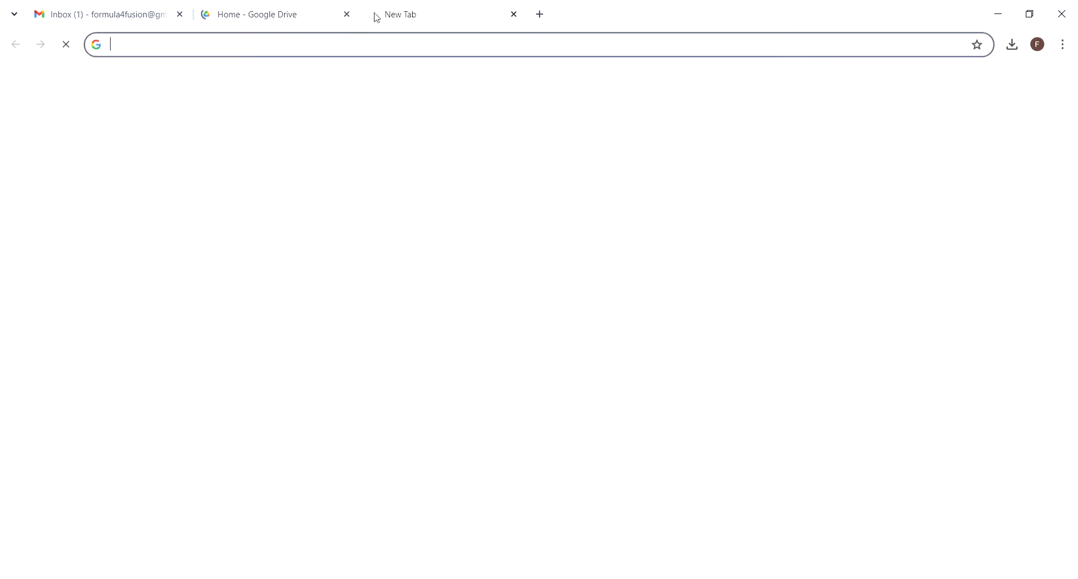
pyautogui.write('drive')
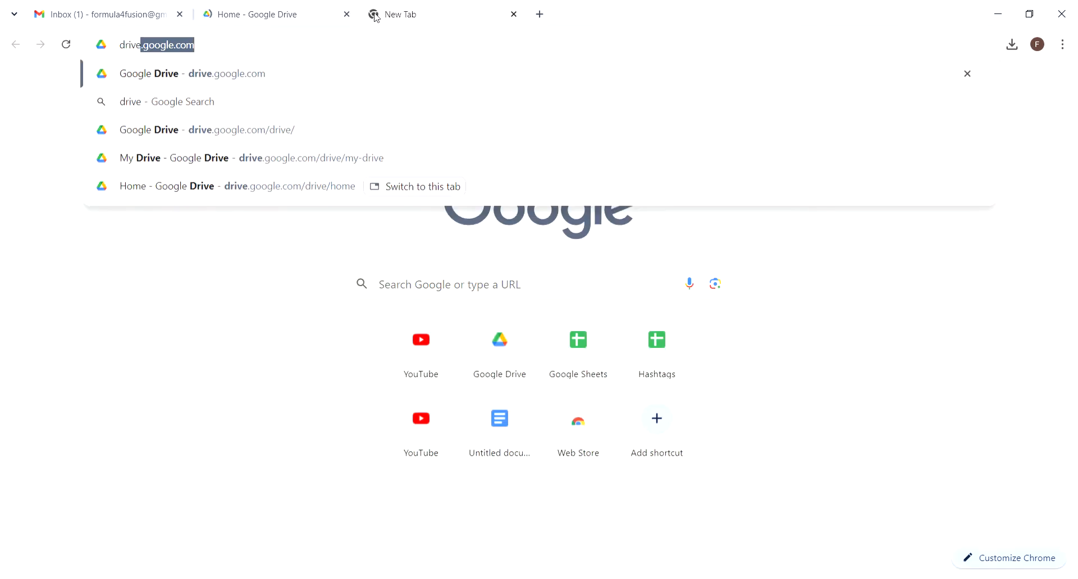
pyautogui.write('.goo')
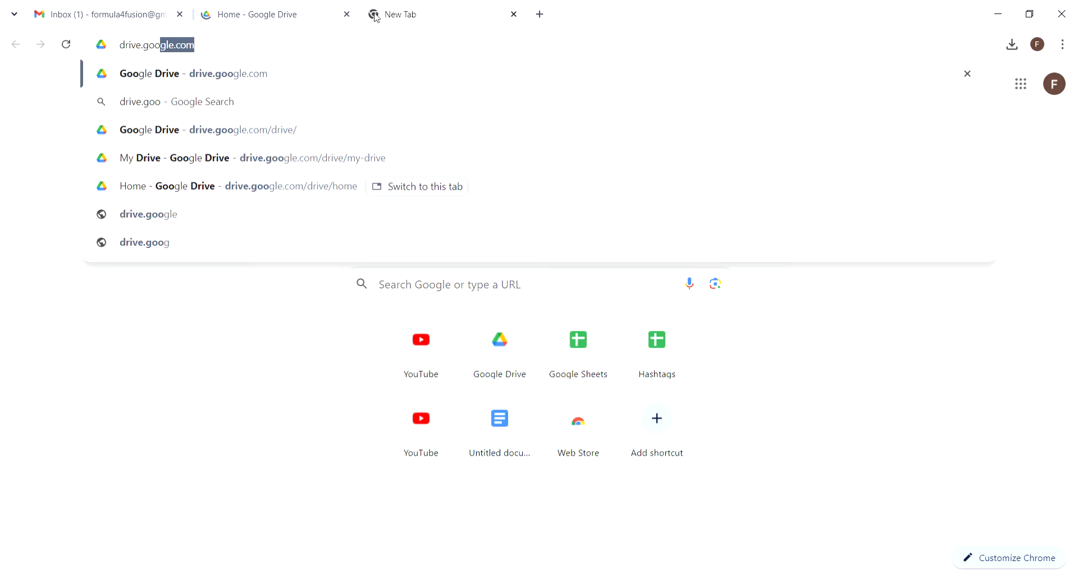
pyautogui.press('Return')
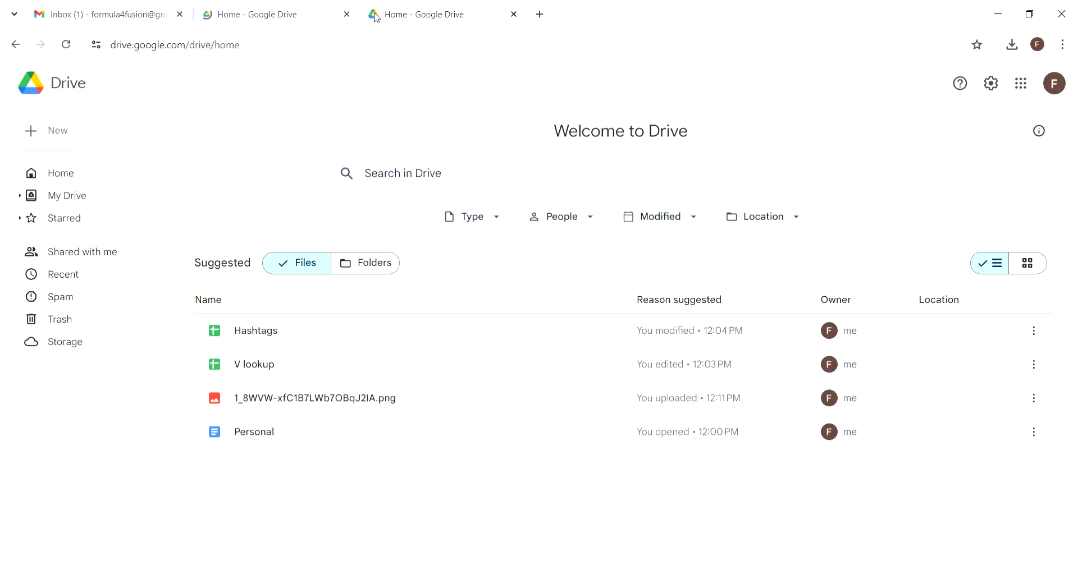
pyautogui.click(341, 15)
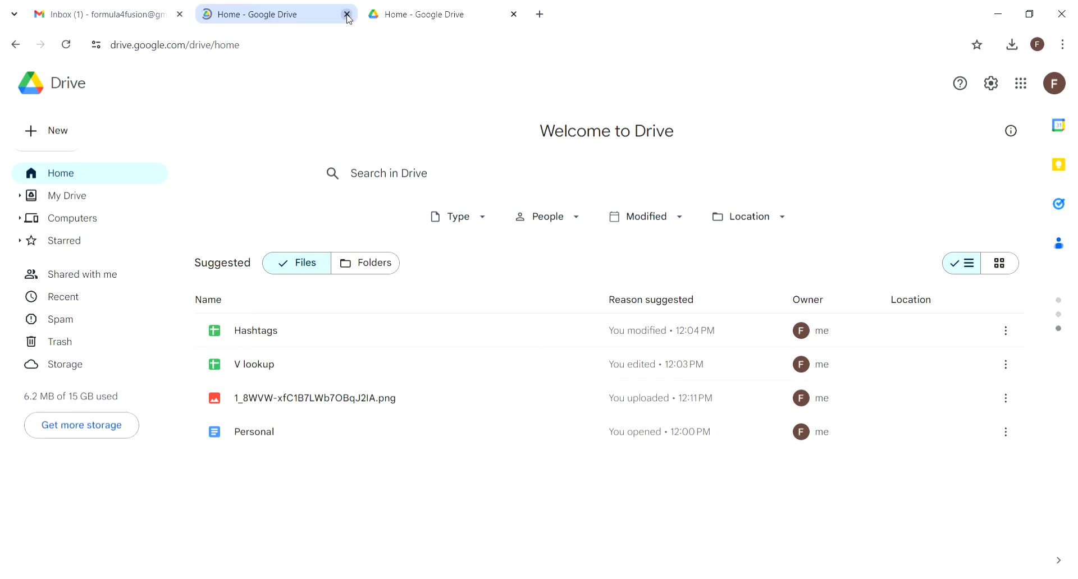
pyautogui.click(347, 15)
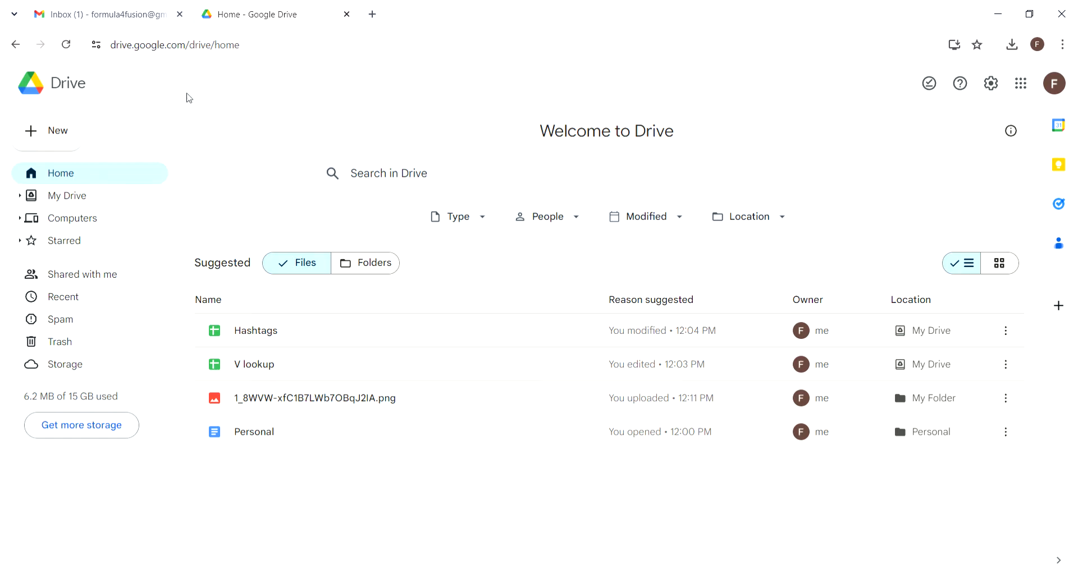
# Step: Add a new My Drive folder named ABC, correcting the mistyped name before confirming
pyautogui.click(69, 133)
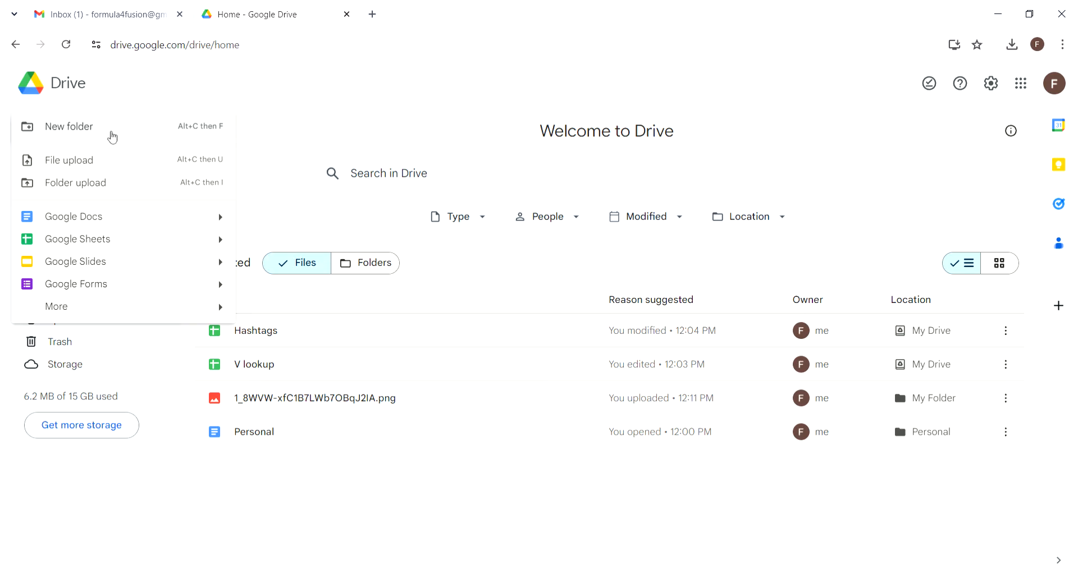
pyautogui.click(112, 137)
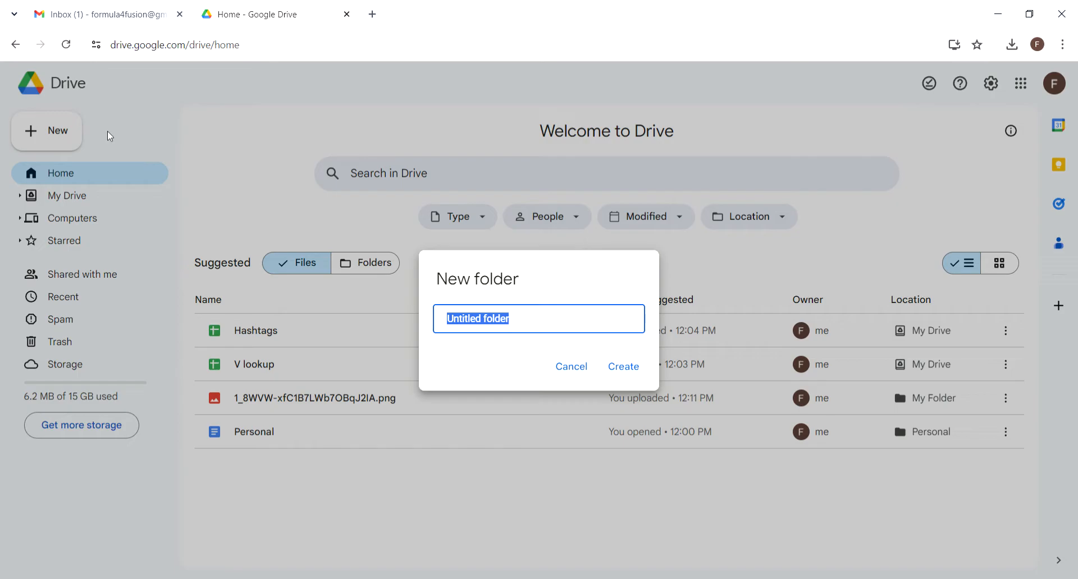
pyautogui.write('AMB')
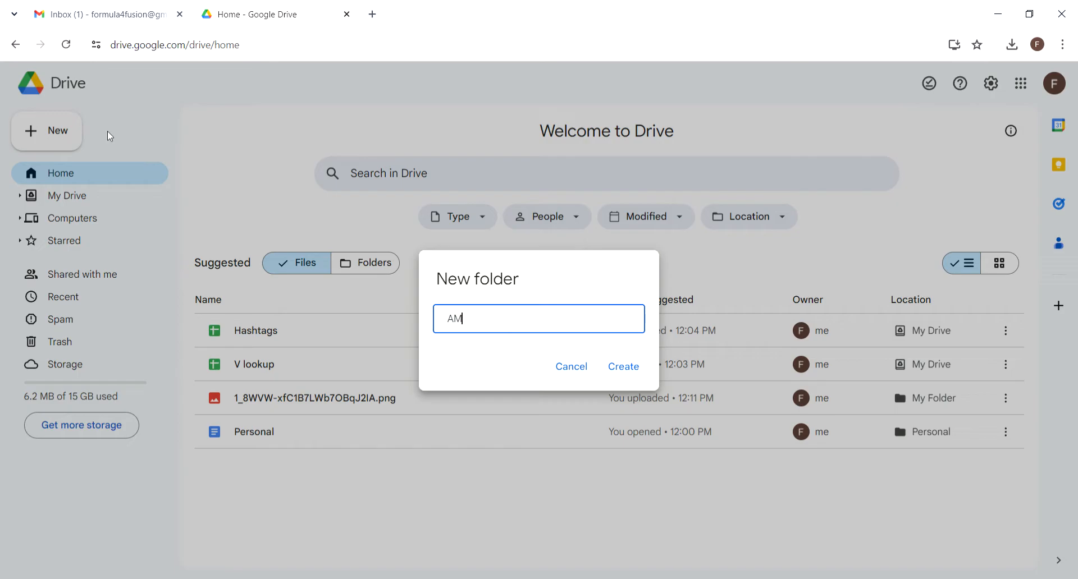
pyautogui.press('BackSpace')
pyautogui.press('BackSpace')
pyautogui.write('BC')
pyautogui.press('Return')
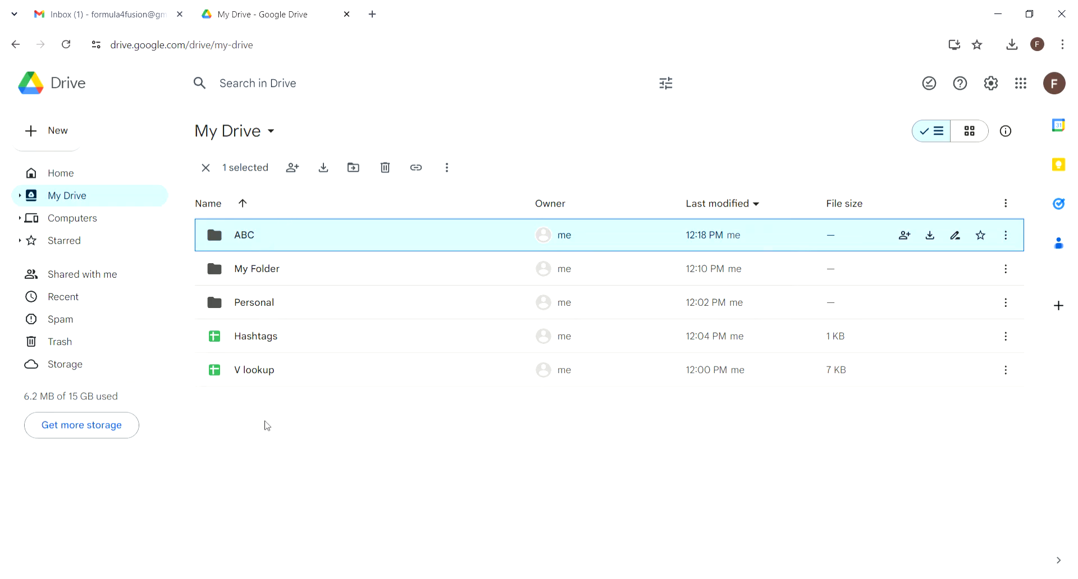
pyautogui.click(265, 424)
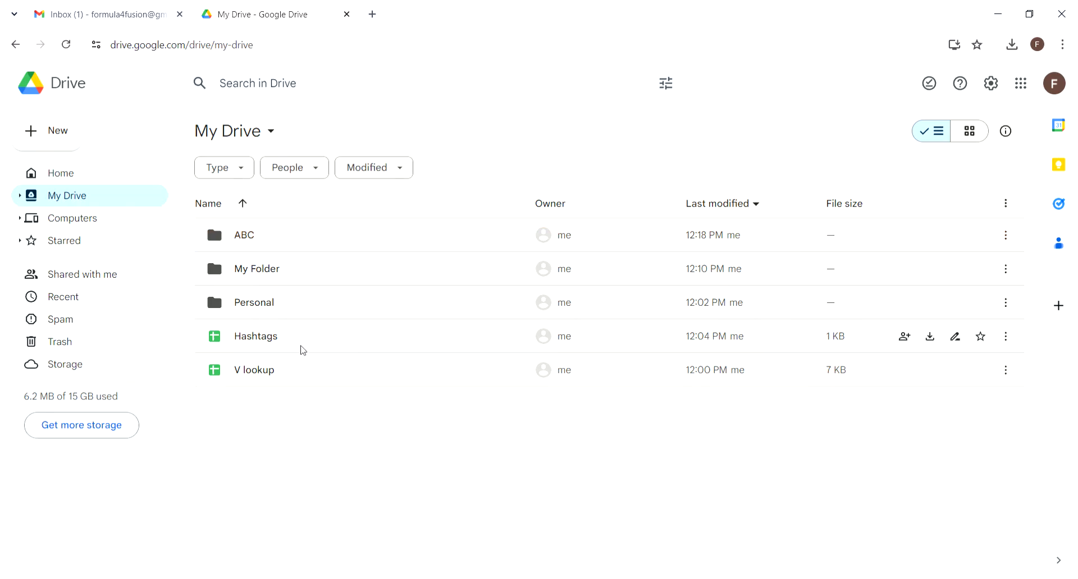
# Step: Upload the 101 KB PNG image into the ABC folder, then go back to My Drive
pyautogui.doubleClick(301, 246)
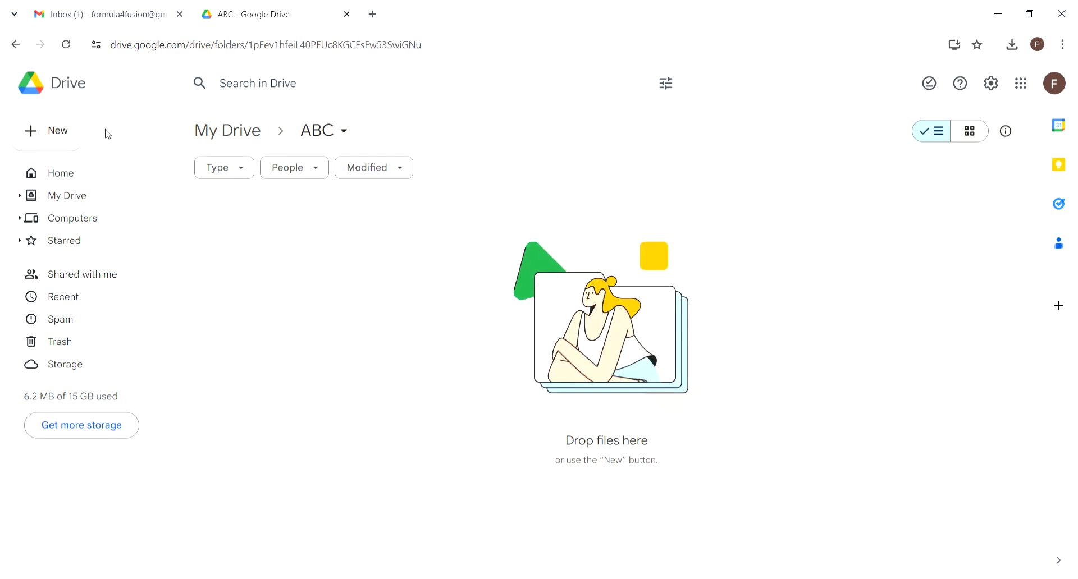
pyautogui.click(56, 132)
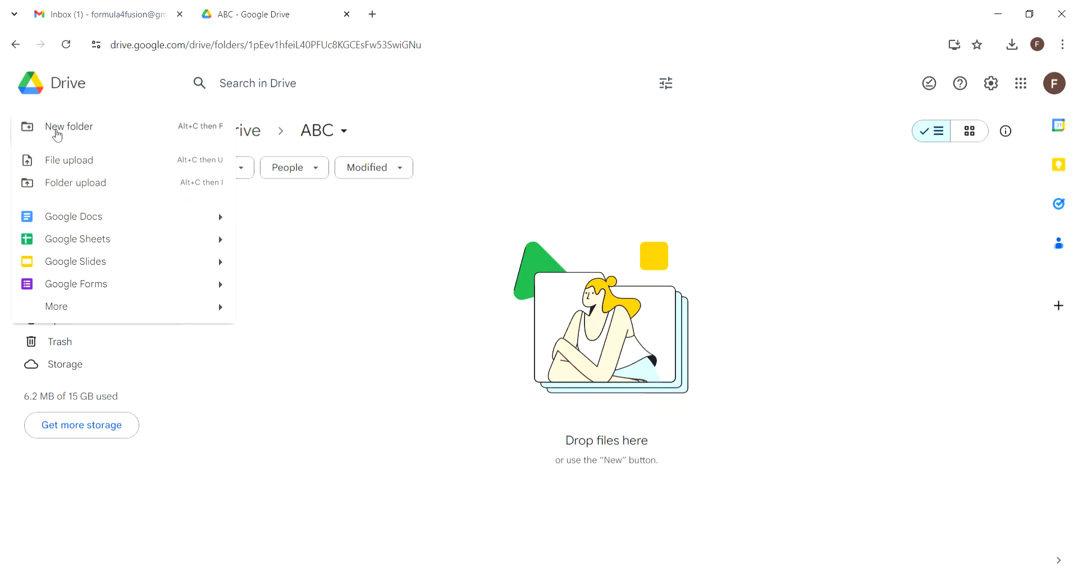
pyautogui.click(78, 162)
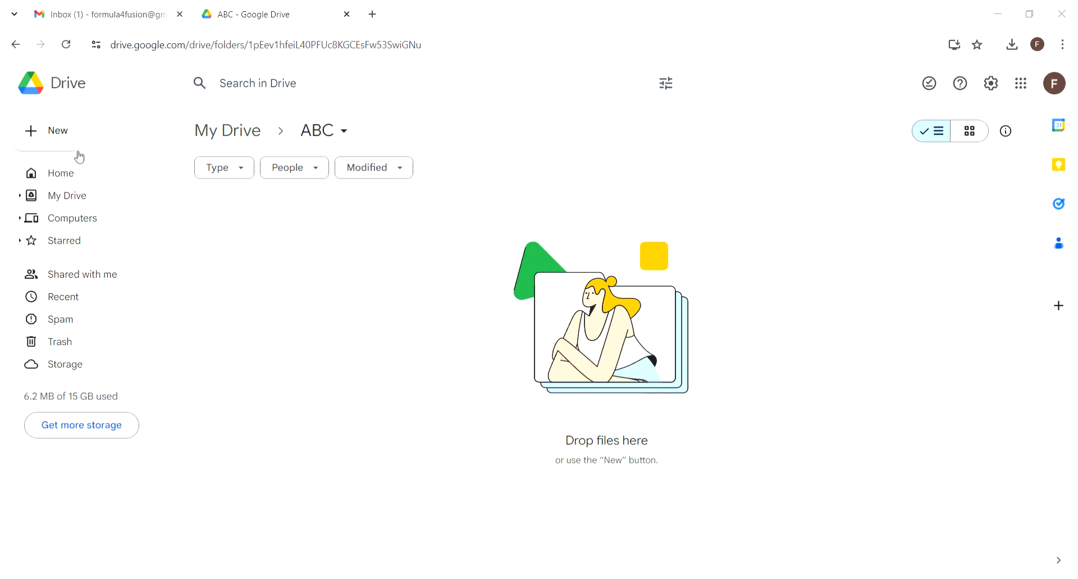
pyautogui.doubleClick(233, 115)
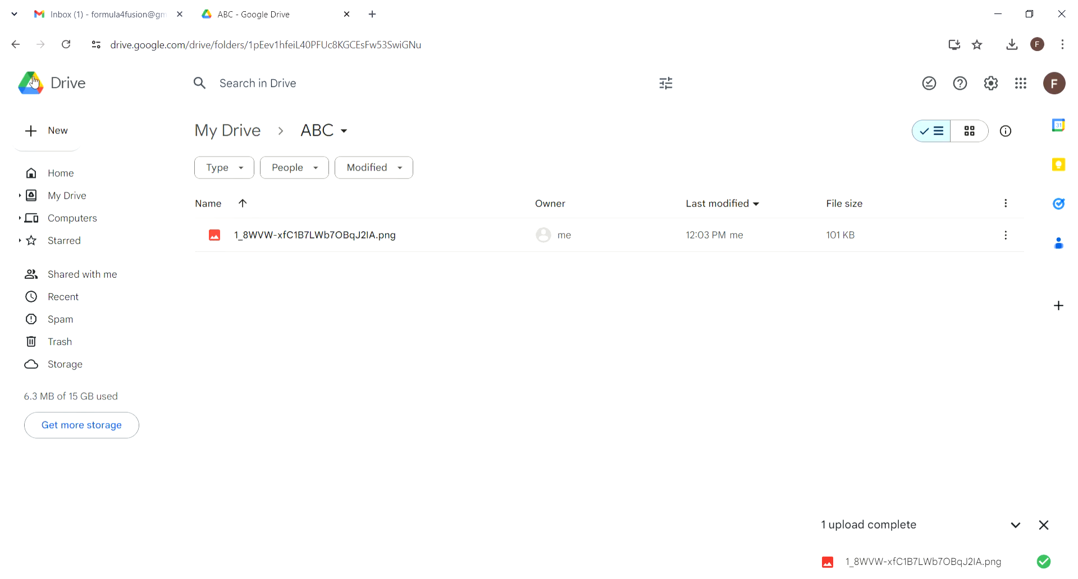
pyautogui.click(16, 46)
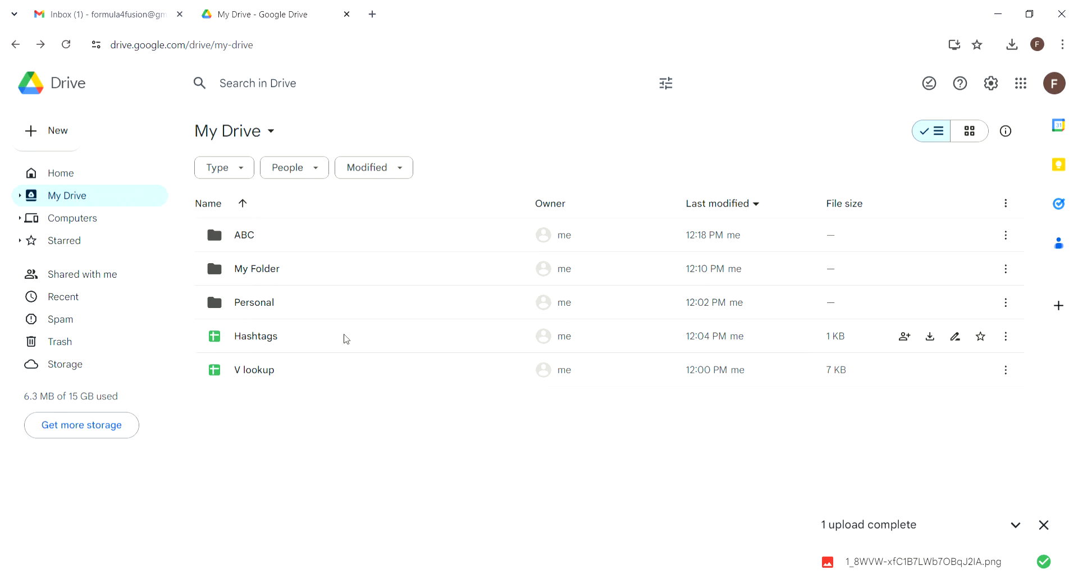
# Step: Drag the Hashtags spreadsheet onto My Folder to move it there
pyautogui.click(320, 340)
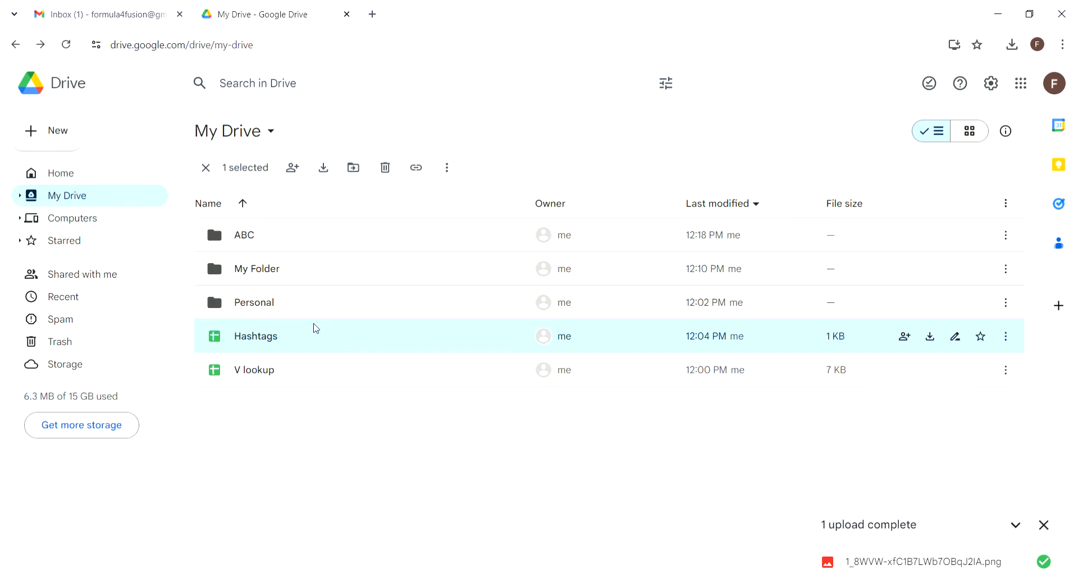
pyautogui.moveTo(316, 329); pyautogui.dragTo(313, 304)
pyautogui.moveTo(312, 287); pyautogui.dragTo(301, 264)
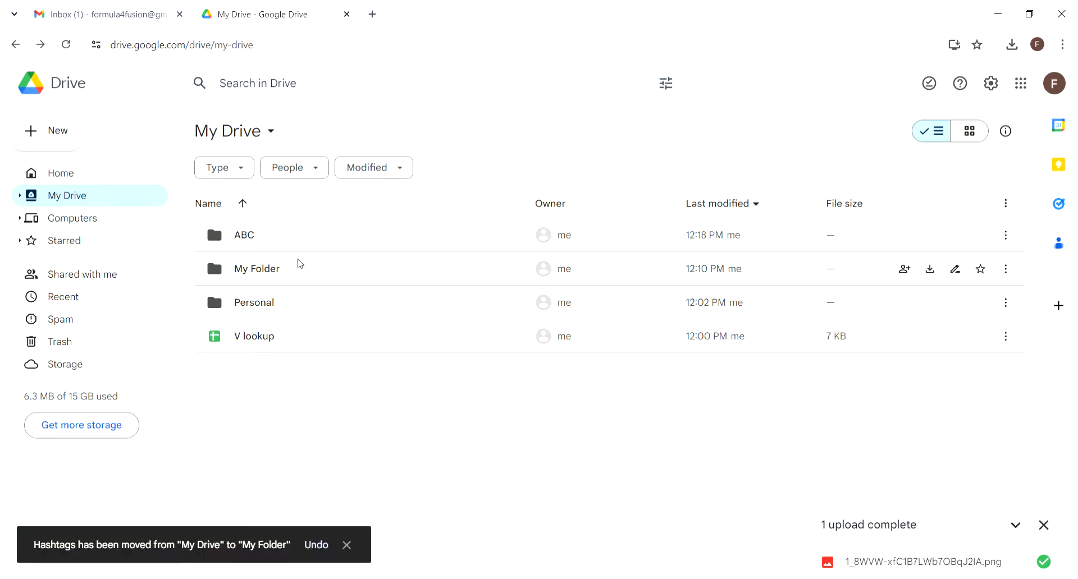
pyautogui.click(56, 136)
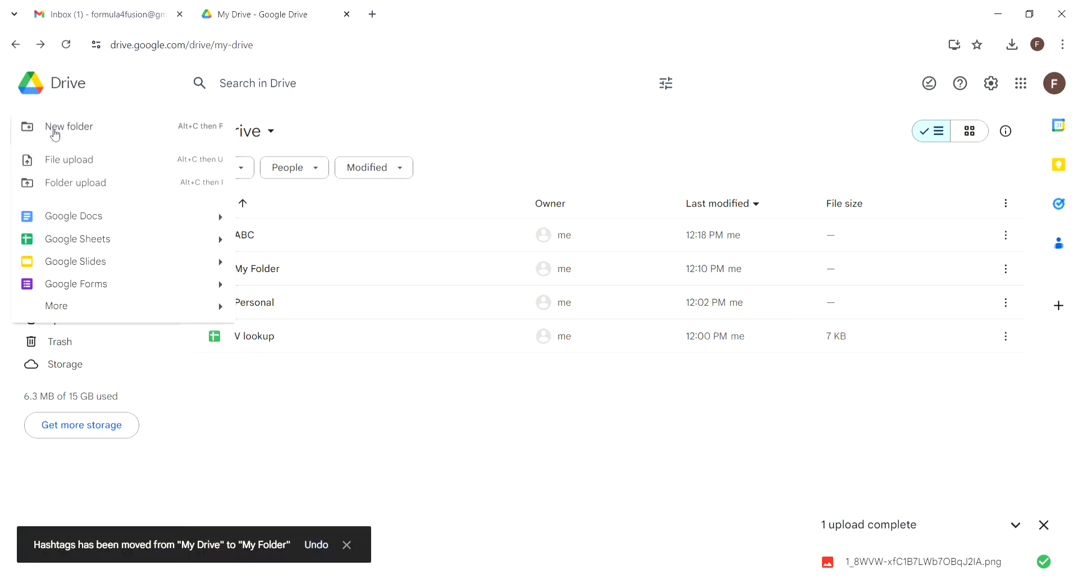
# Step: Upload the YT Shorts folder and its 15 files into My Drive
pyautogui.click(139, 184)
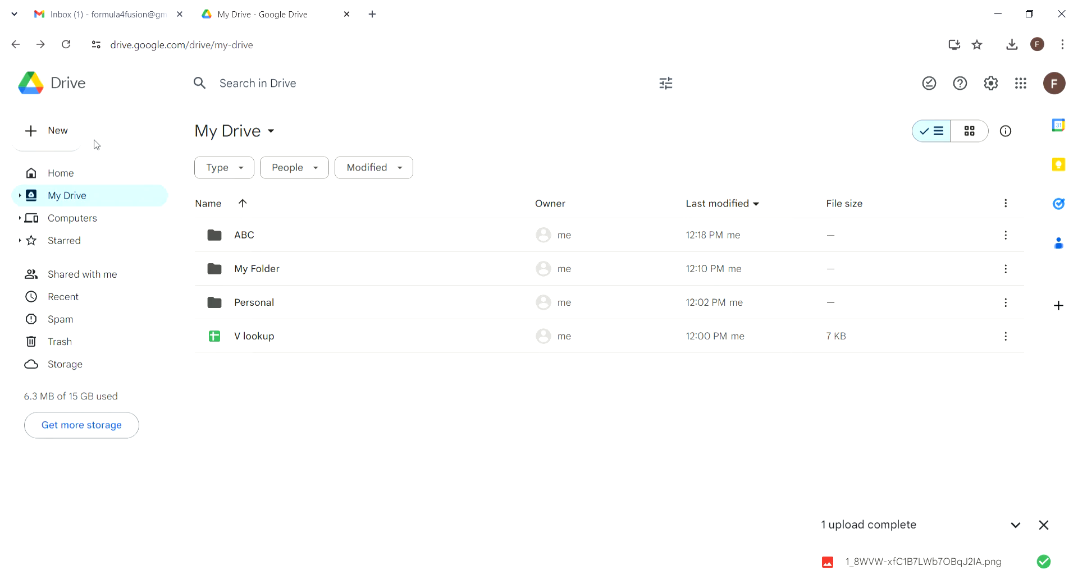
pyautogui.click(57, 132)
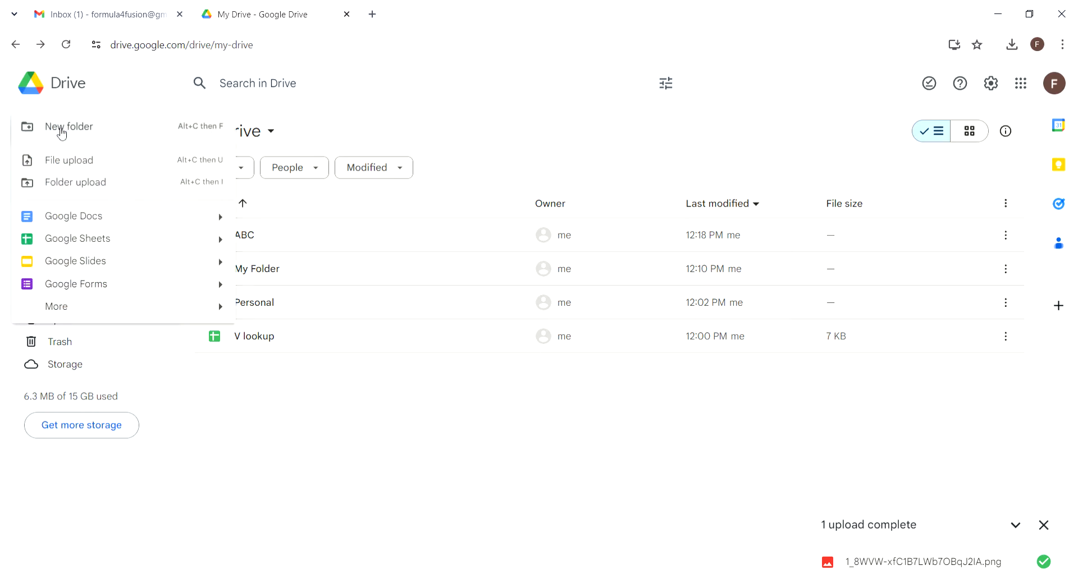
pyautogui.click(81, 183)
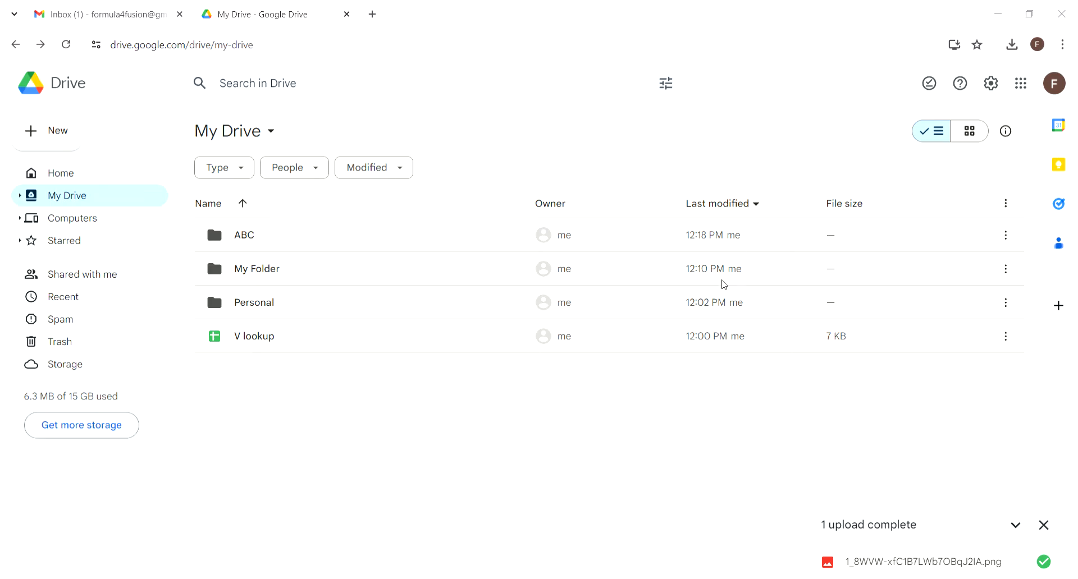
pyautogui.click(710, 316)
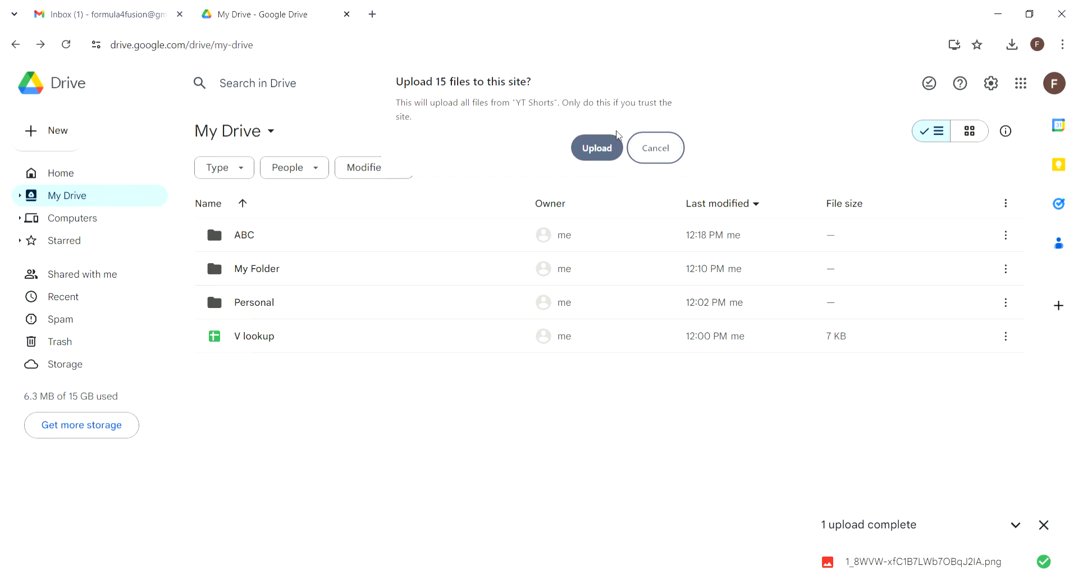
pyautogui.click(593, 152)
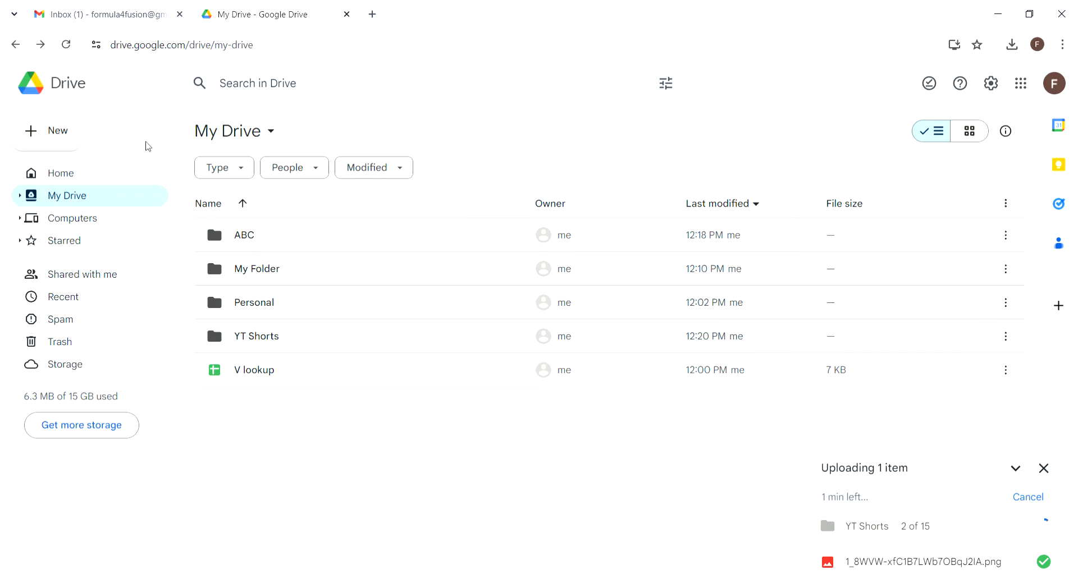
pyautogui.click(57, 126)
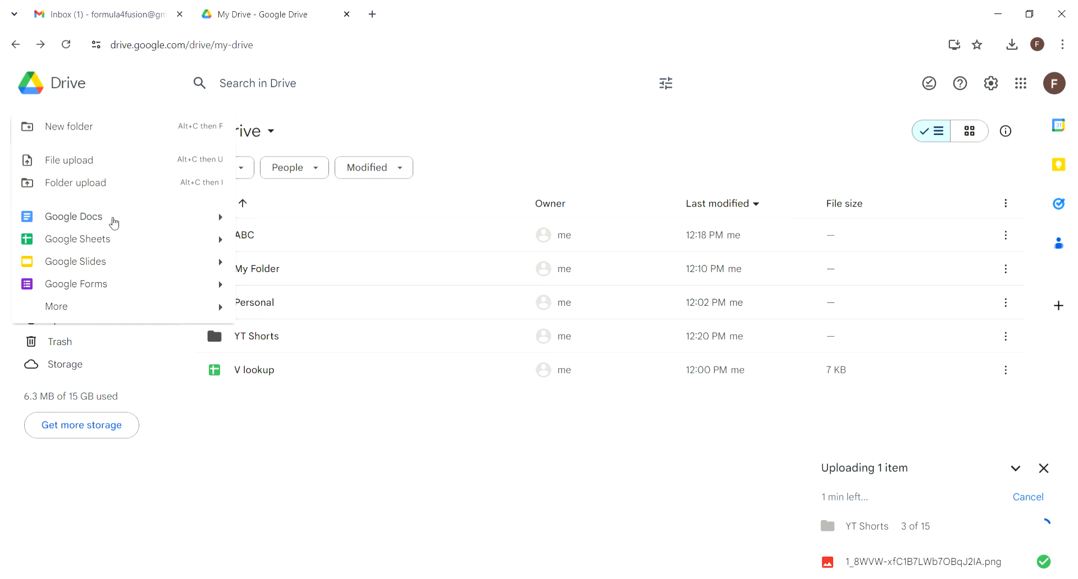
pyautogui.moveTo(232, 228)
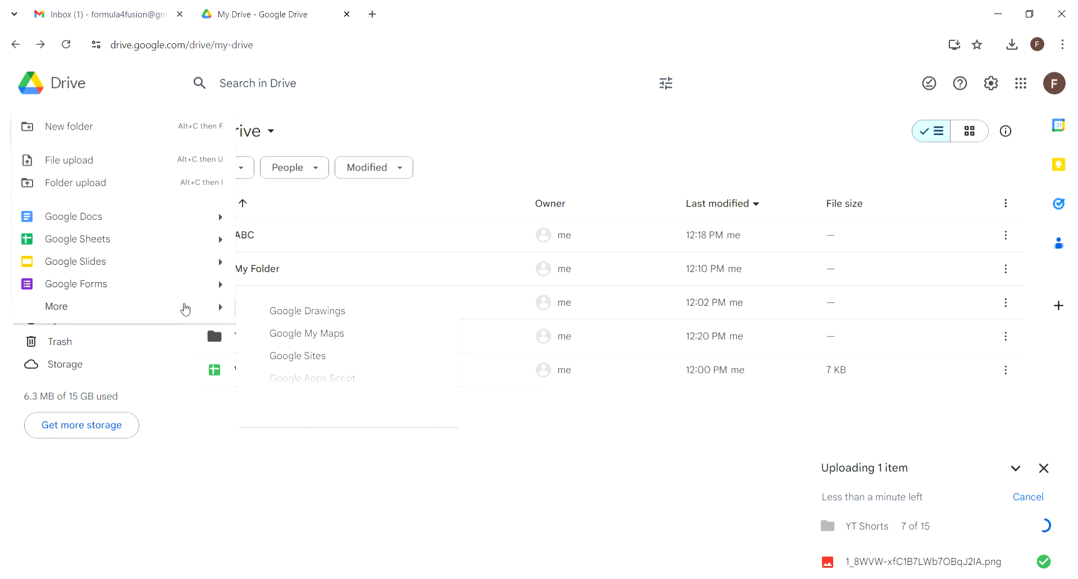
pyautogui.moveTo(185, 309)
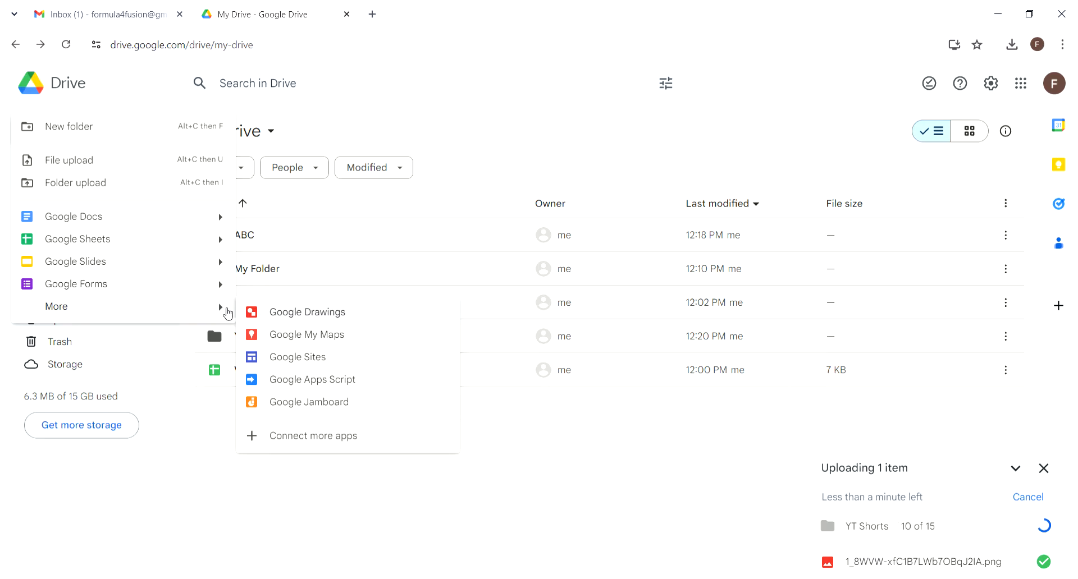
pyautogui.click(541, 431)
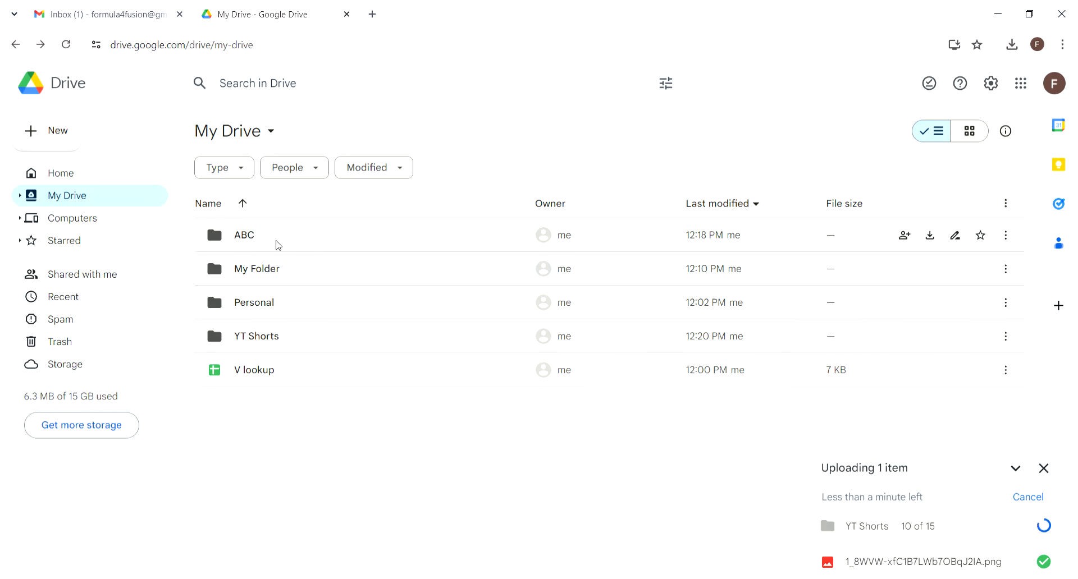
# Step: Rename the ABC folder to XYZ from its right-click menu
pyautogui.rightClick(277, 245)
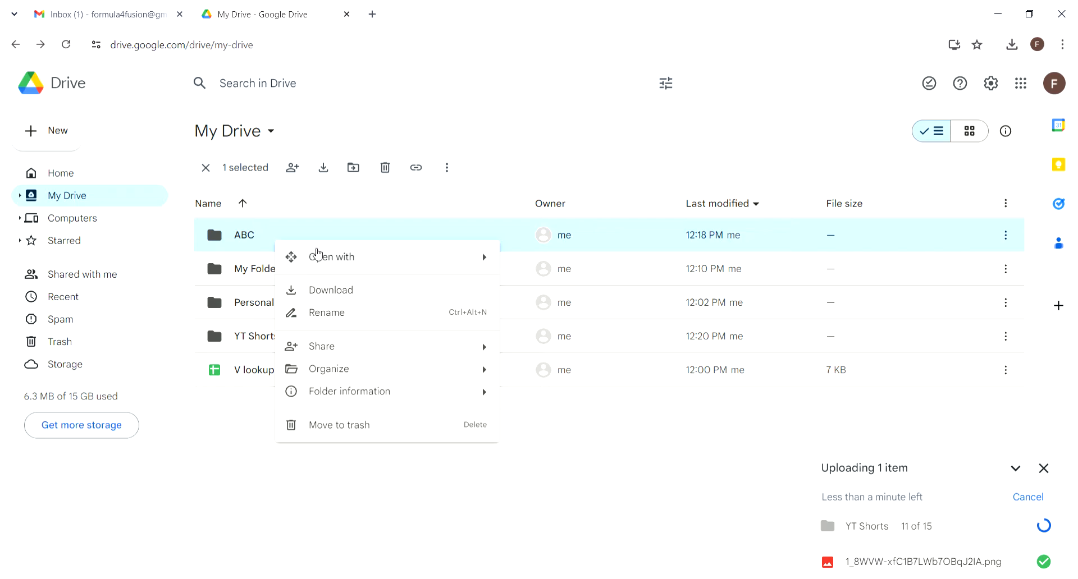
pyautogui.moveTo(363, 259)
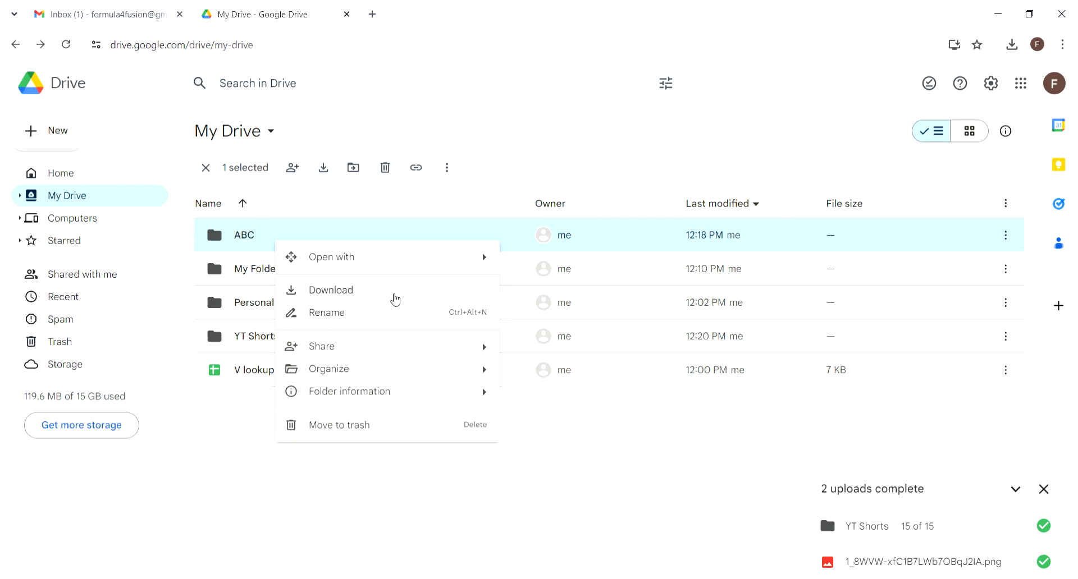
pyautogui.click(387, 313)
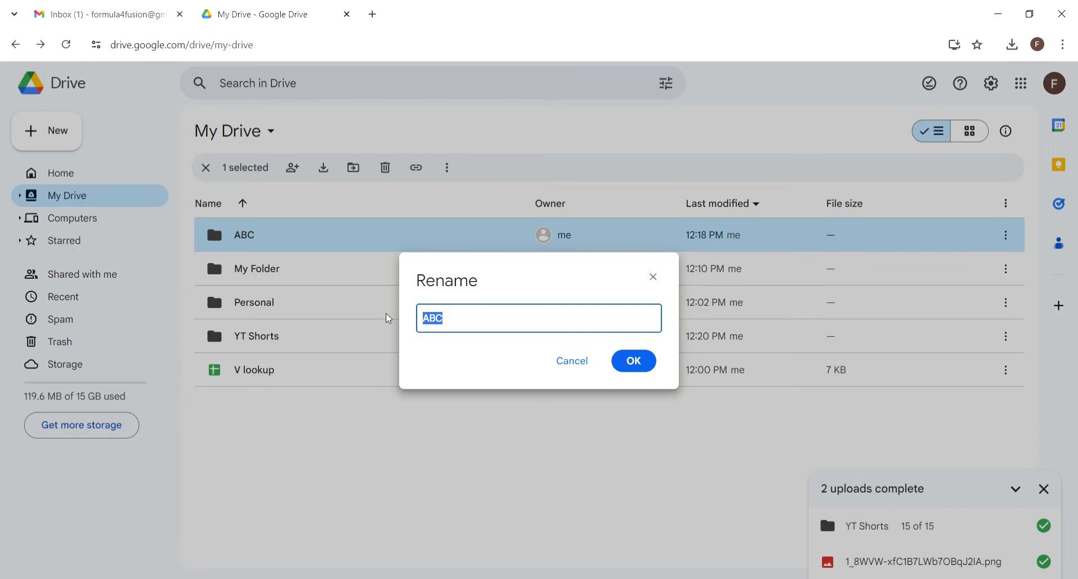
pyautogui.write('XYZ')
pyautogui.press('Return')
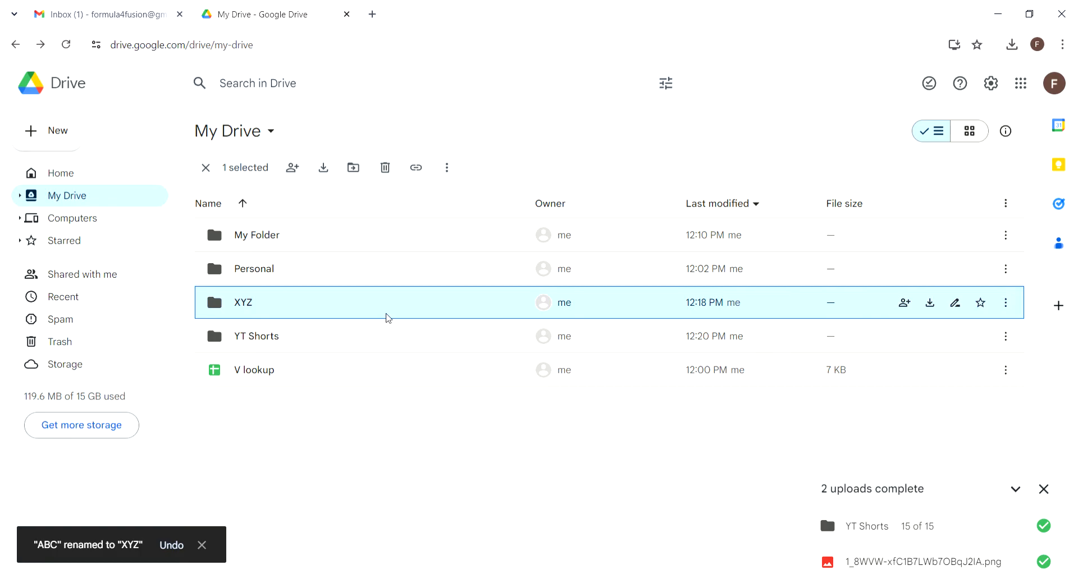
# Step: Open the Share dialog for the XYZ folder from its right-click menu
pyautogui.rightClick(341, 313)
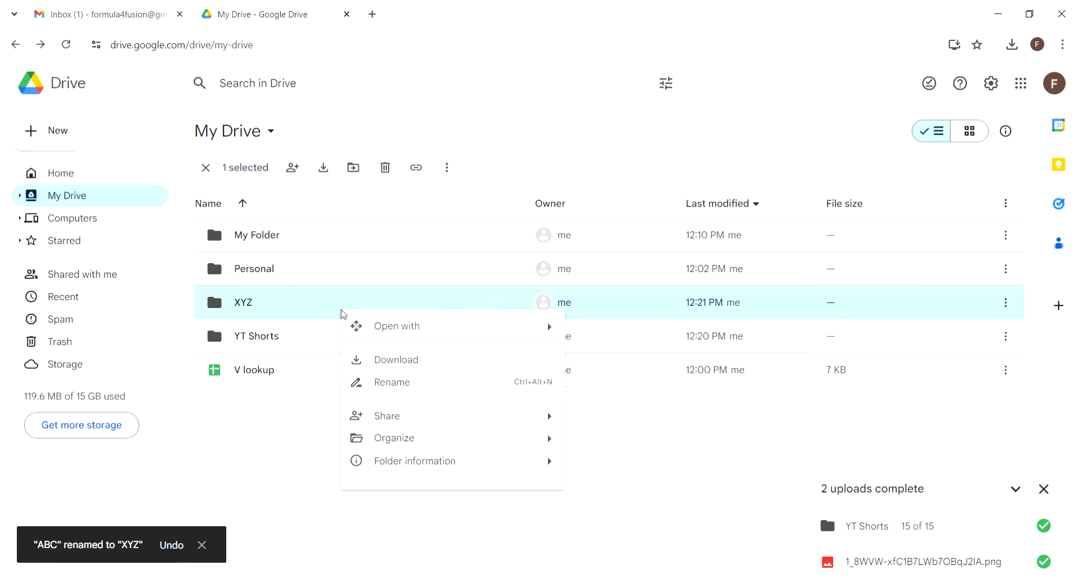
pyautogui.moveTo(497, 416)
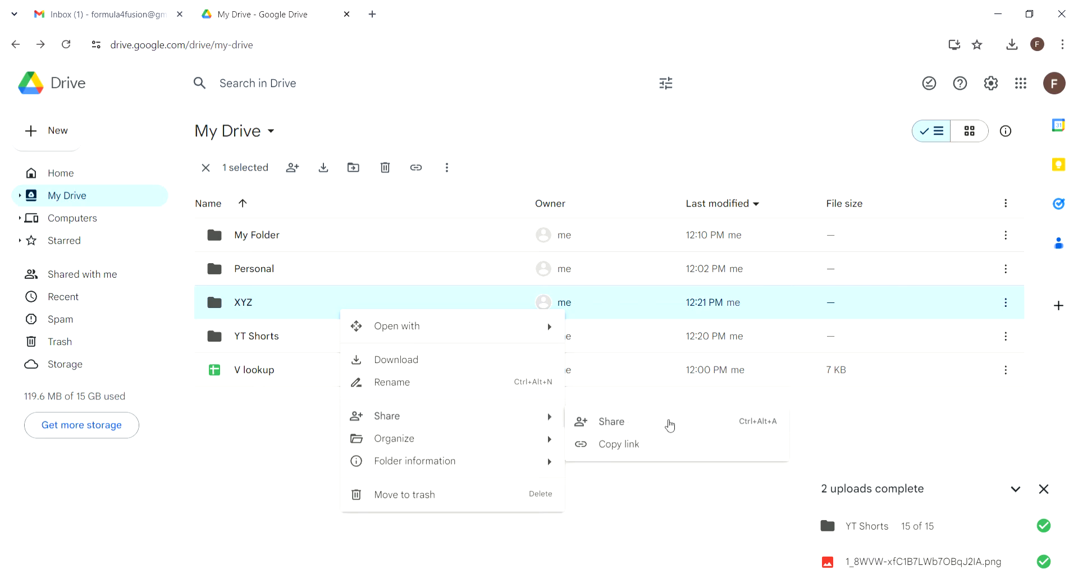
pyautogui.click(667, 424)
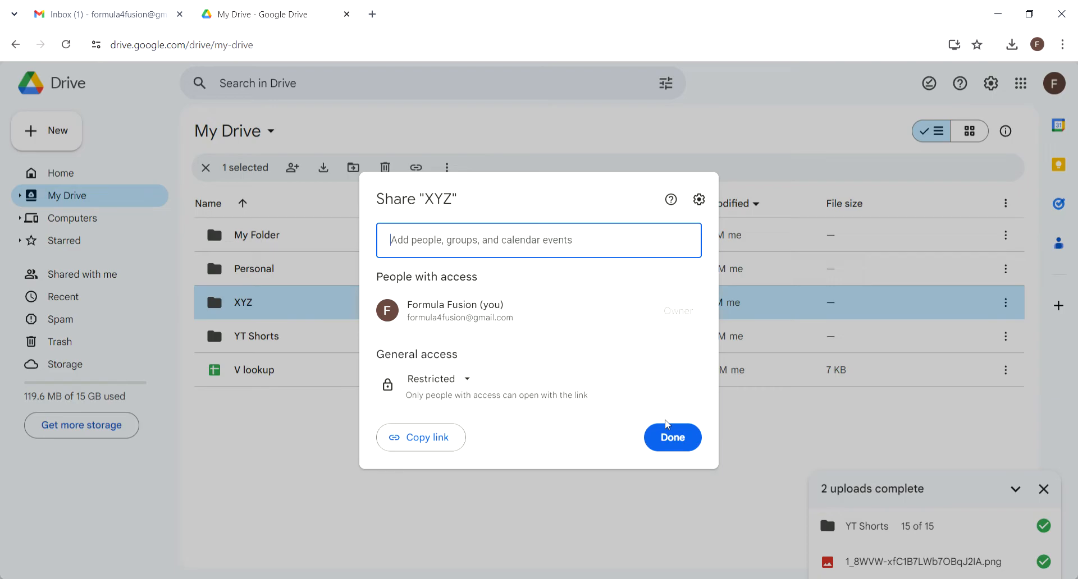
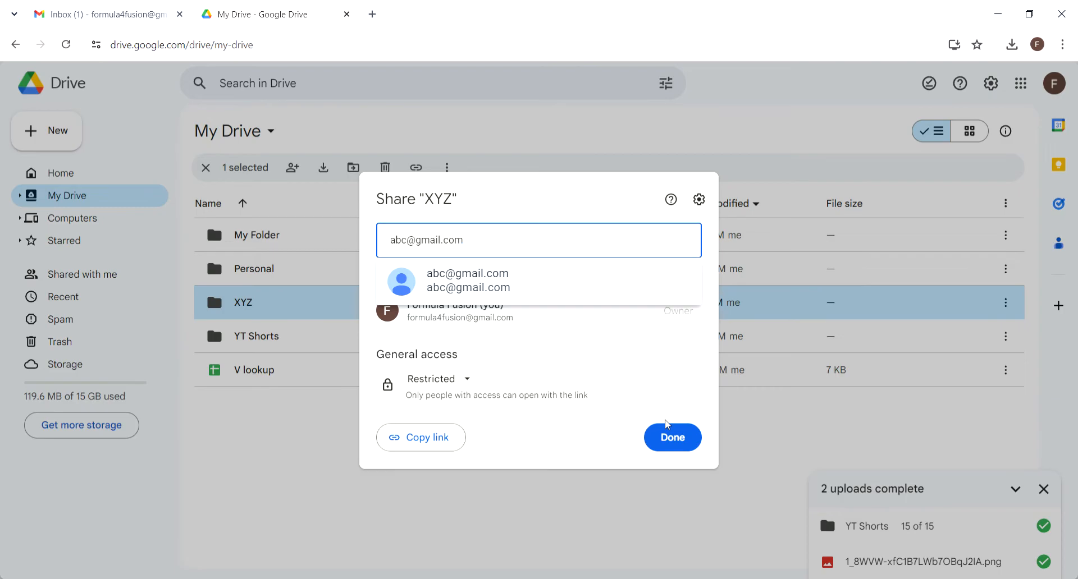
# Step: Add the recipient's e-mail address to the XYZ share with Viewer access
pyautogui.click(549, 284)
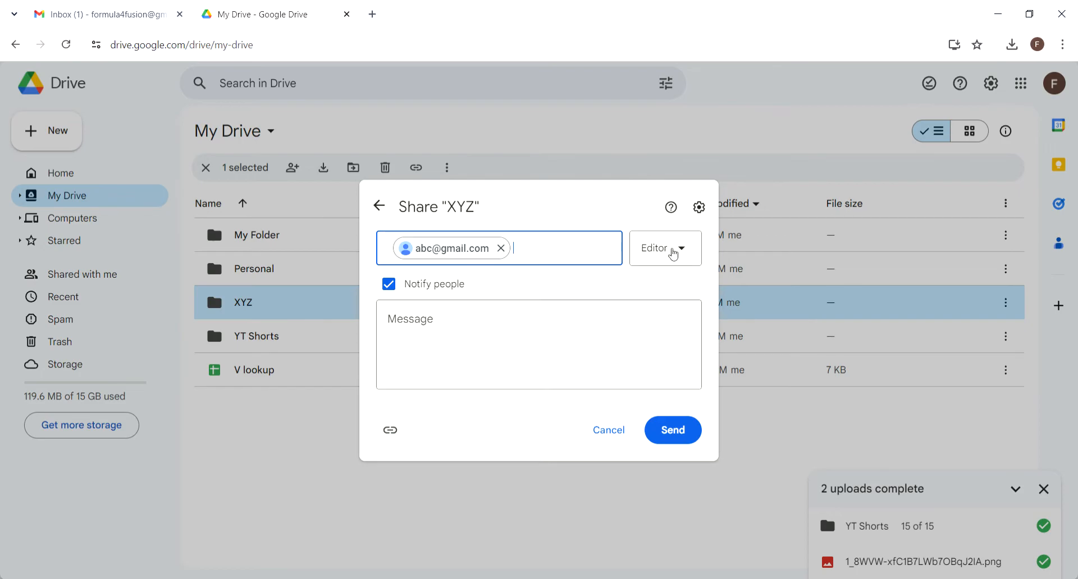
pyautogui.click(687, 252)
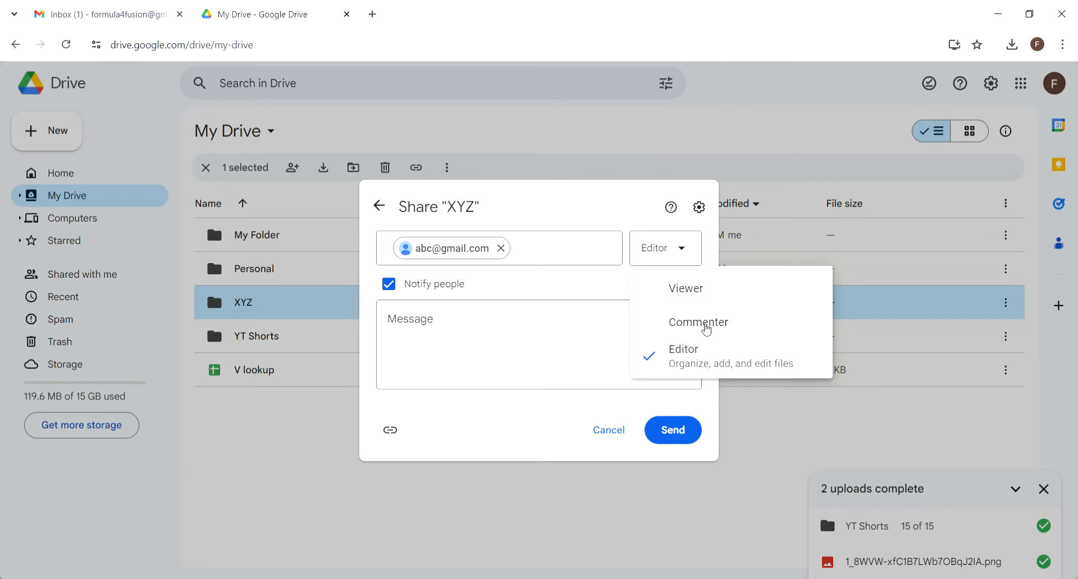
pyautogui.click(677, 297)
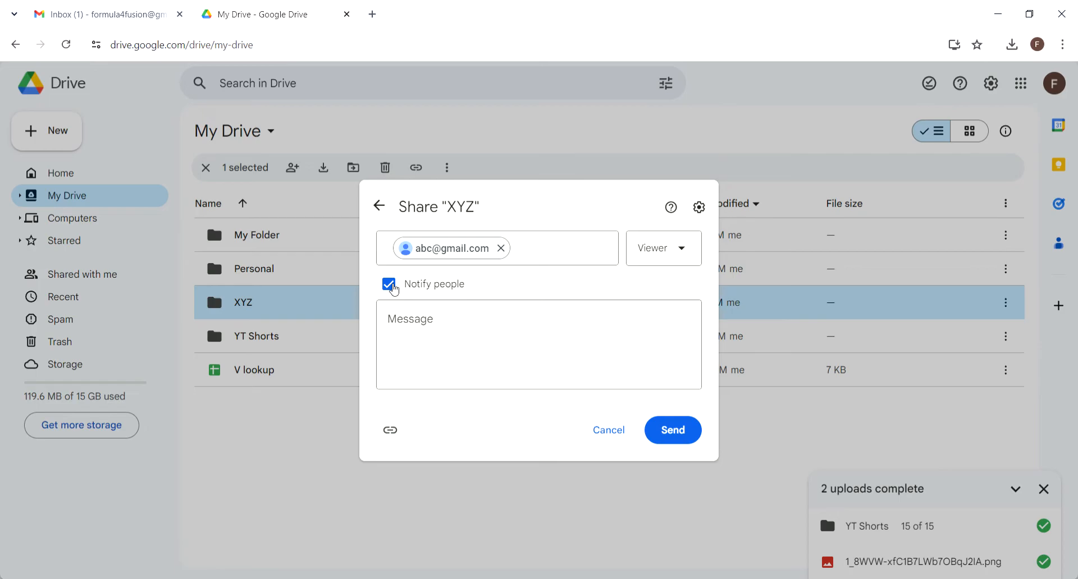
# Step: Keep Notify people on and write the message 'Kindly see this' for the recipient
pyautogui.click(393, 288)
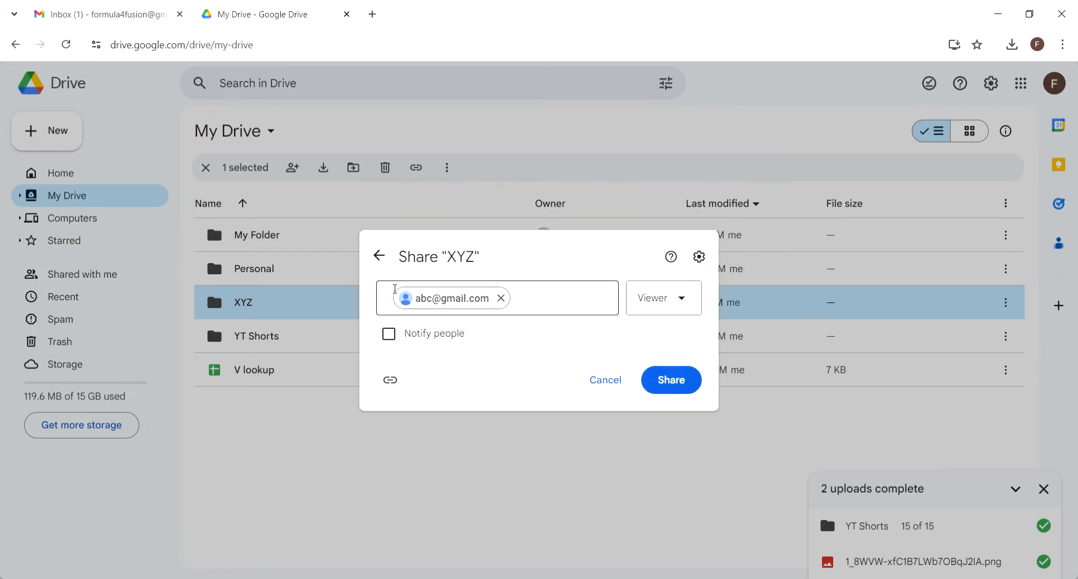
pyautogui.click(406, 335)
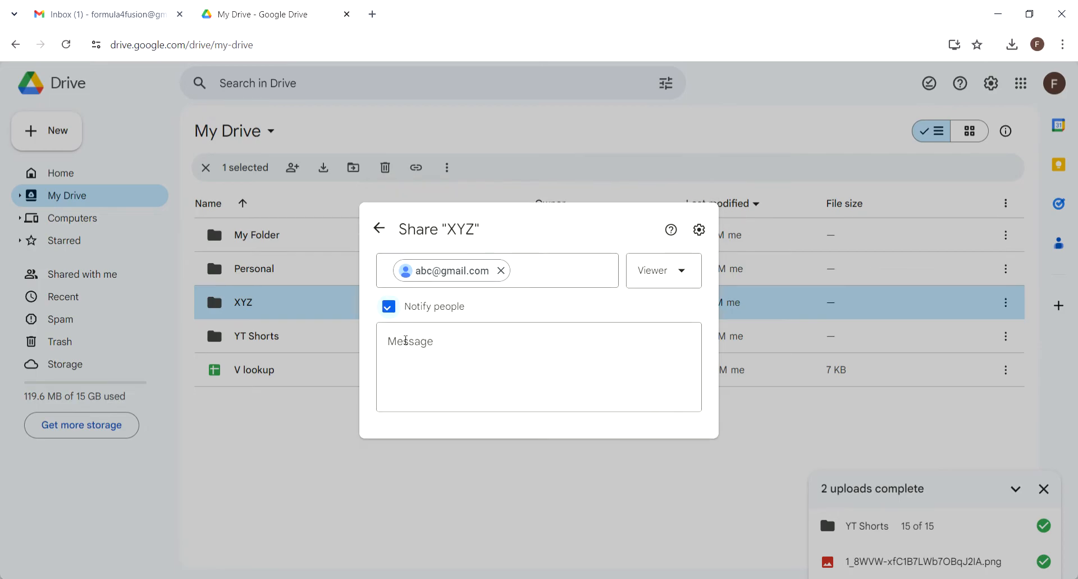
pyautogui.click(465, 319)
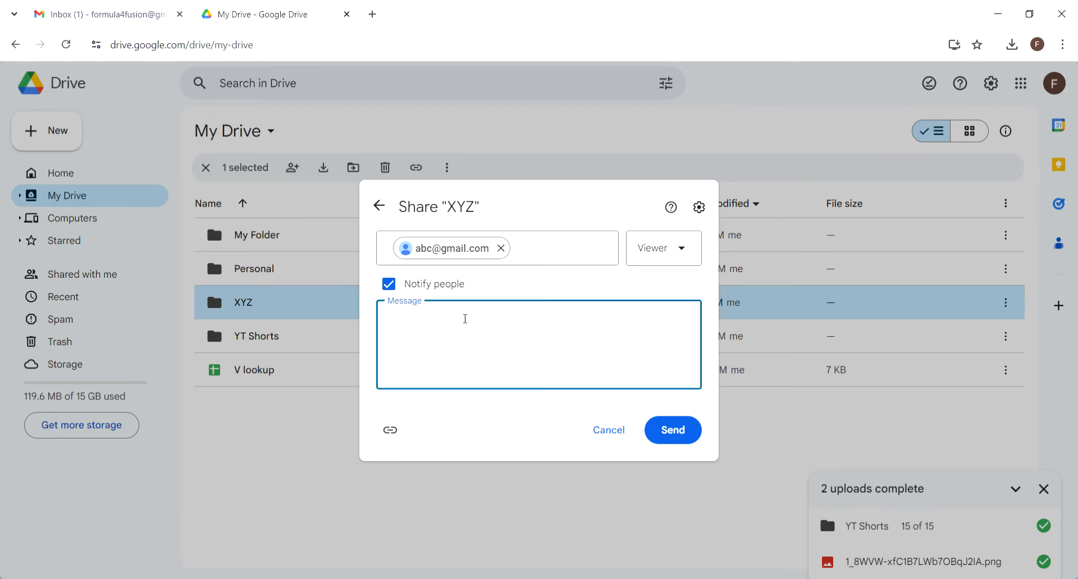
pyautogui.write('Kindly see this')
# Step: Copy the XYZ folder's link, cancel the invitation and close the sharing settings
pyautogui.click(391, 431)
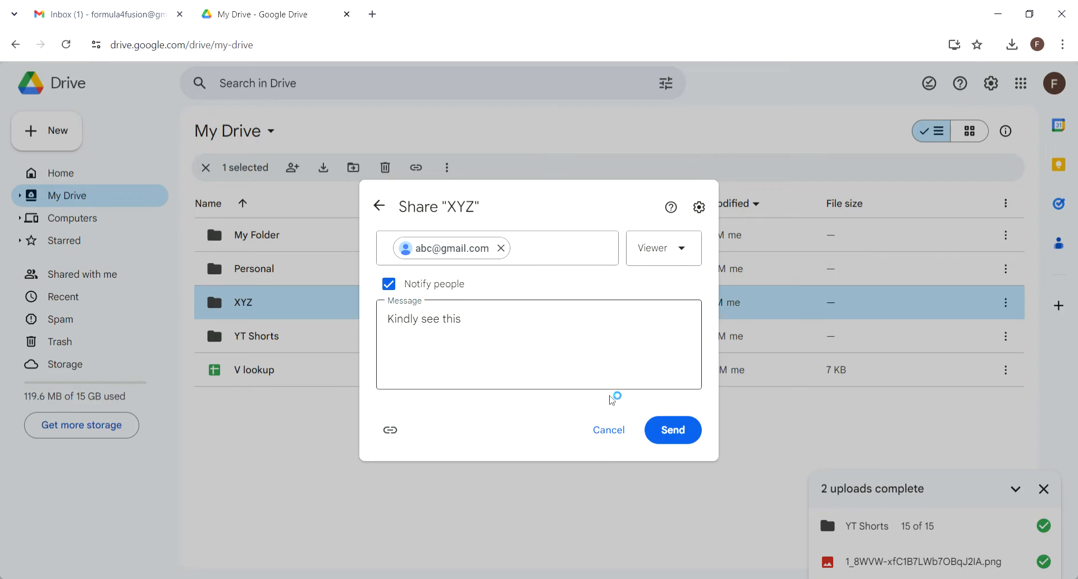
pyautogui.click(617, 432)
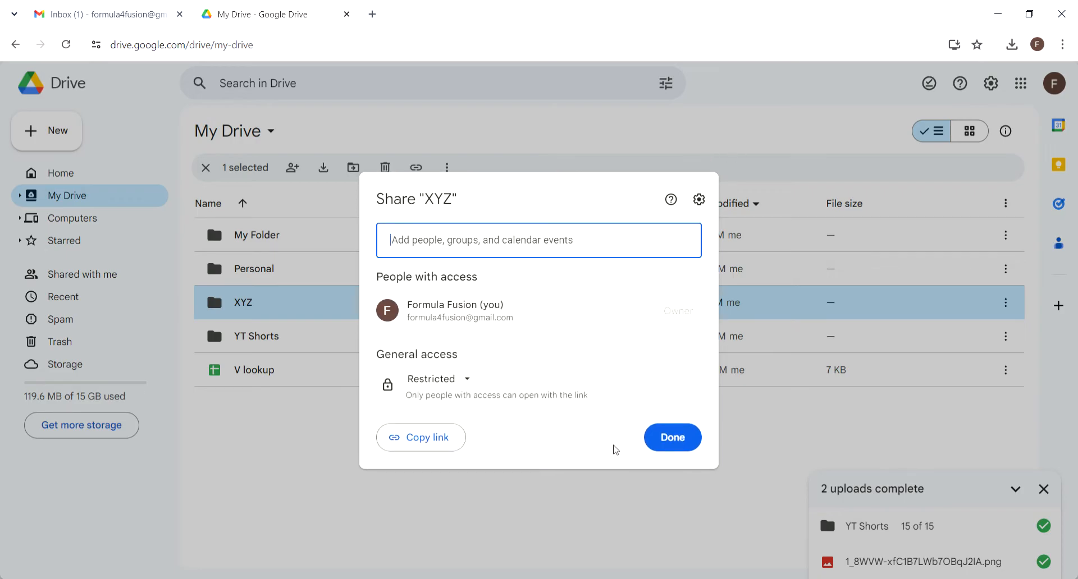
pyautogui.click(654, 445)
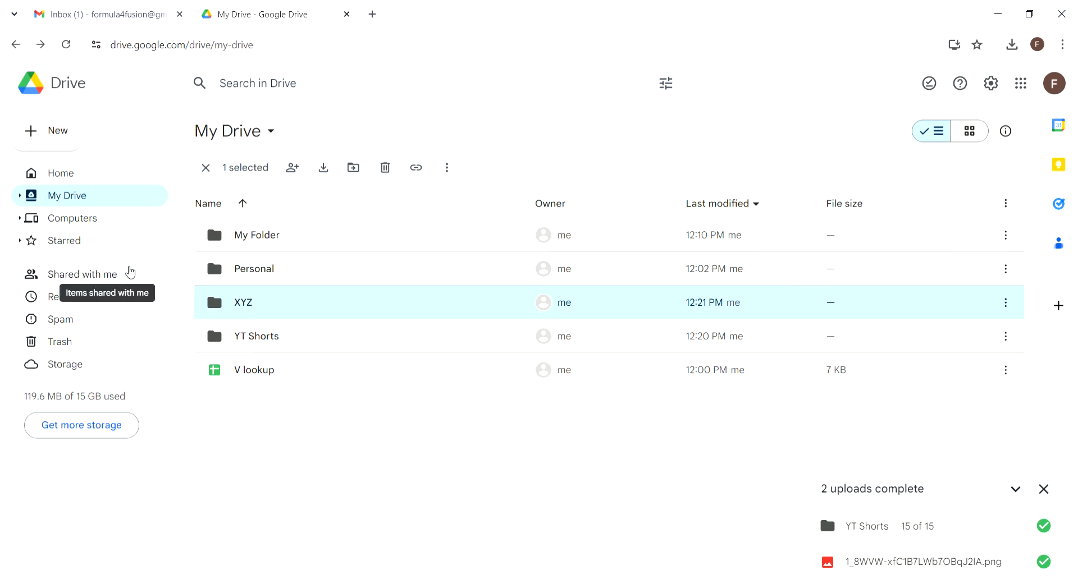
pyautogui.click(85, 279)
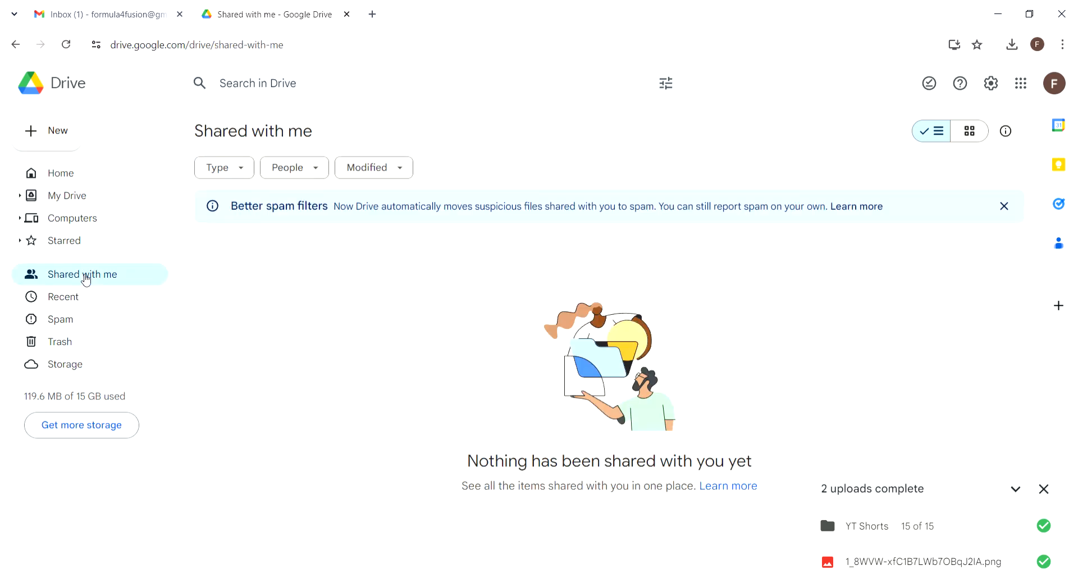
pyautogui.click(90, 196)
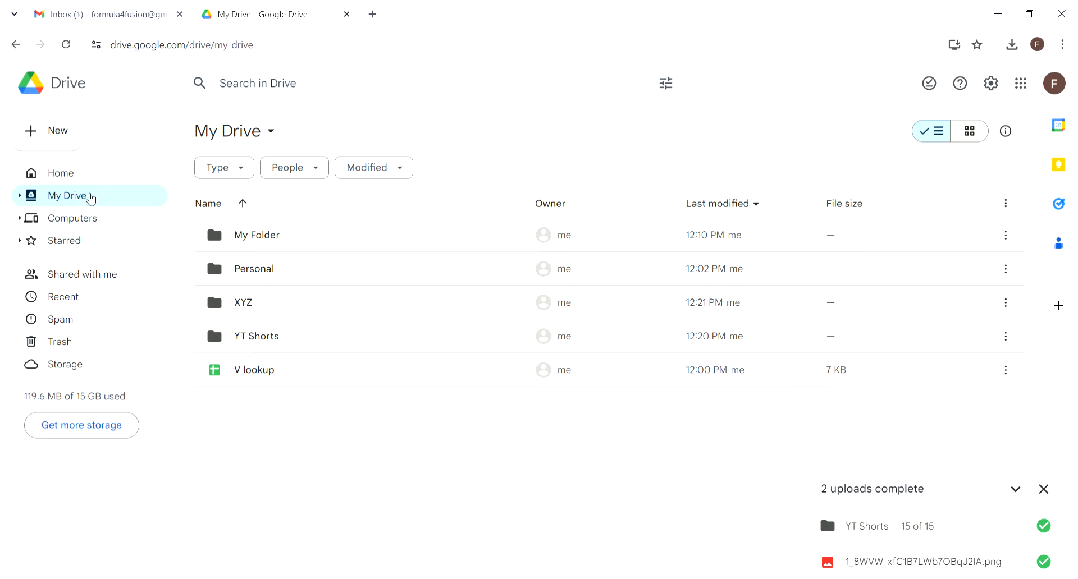
pyautogui.click(78, 276)
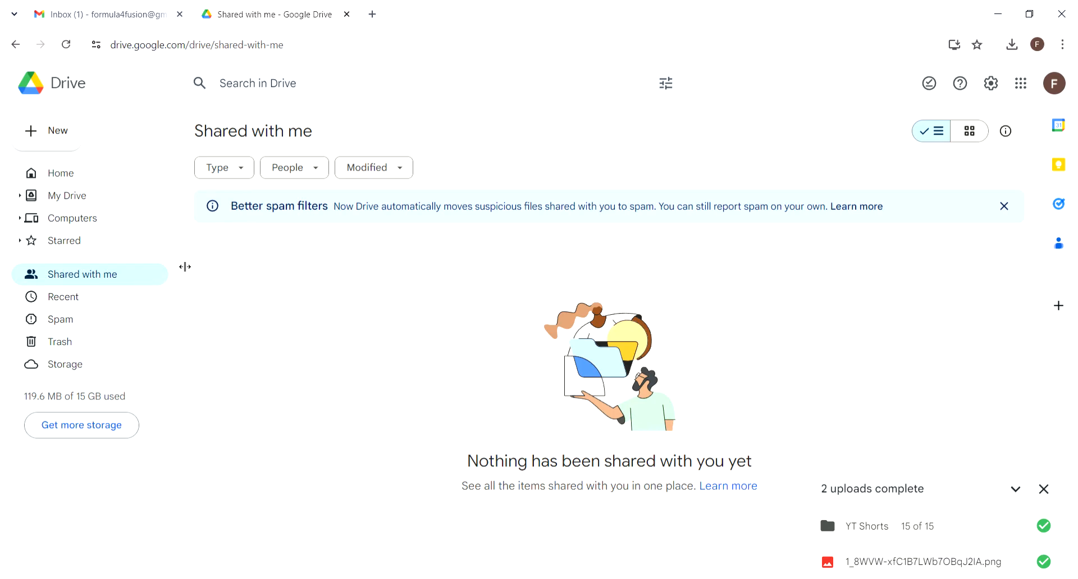
pyautogui.click(105, 201)
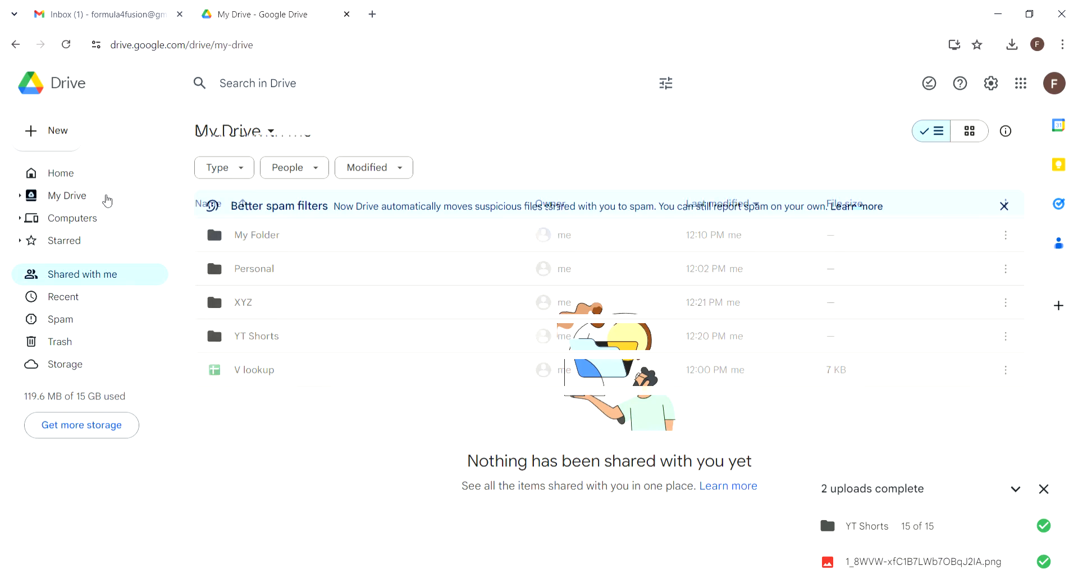
# Step: Move My Folder into Personal, confirm it appears inside Personal, then return to My Drive
pyautogui.rightClick(273, 239)
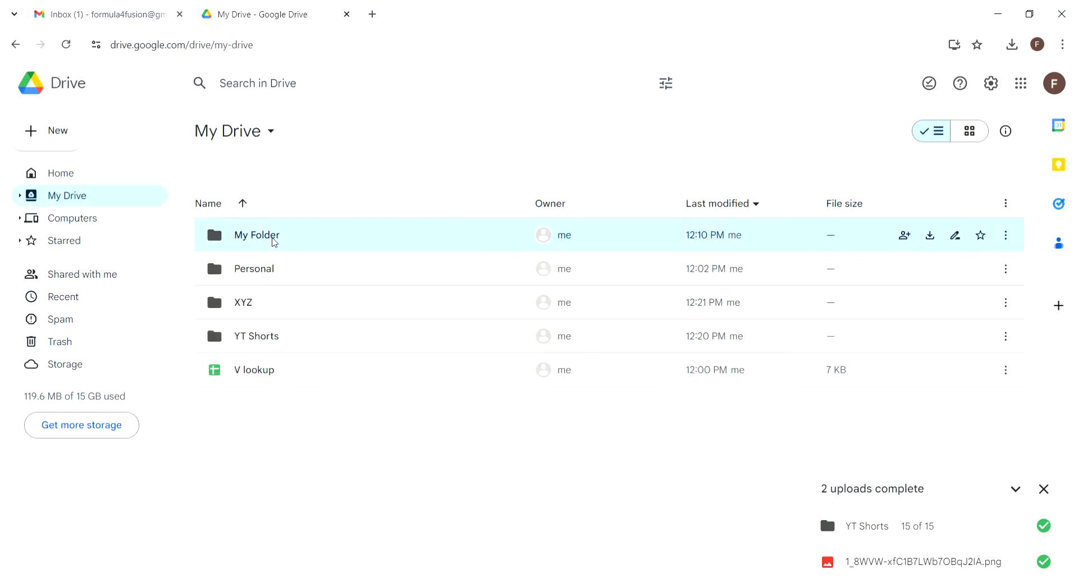
pyautogui.moveTo(441, 344)
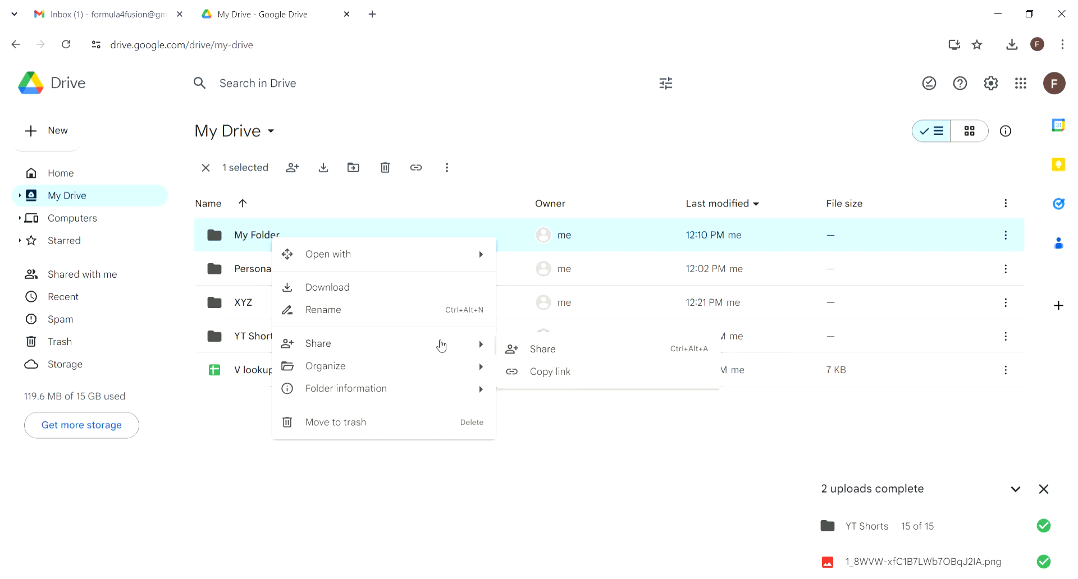
pyautogui.moveTo(478, 373)
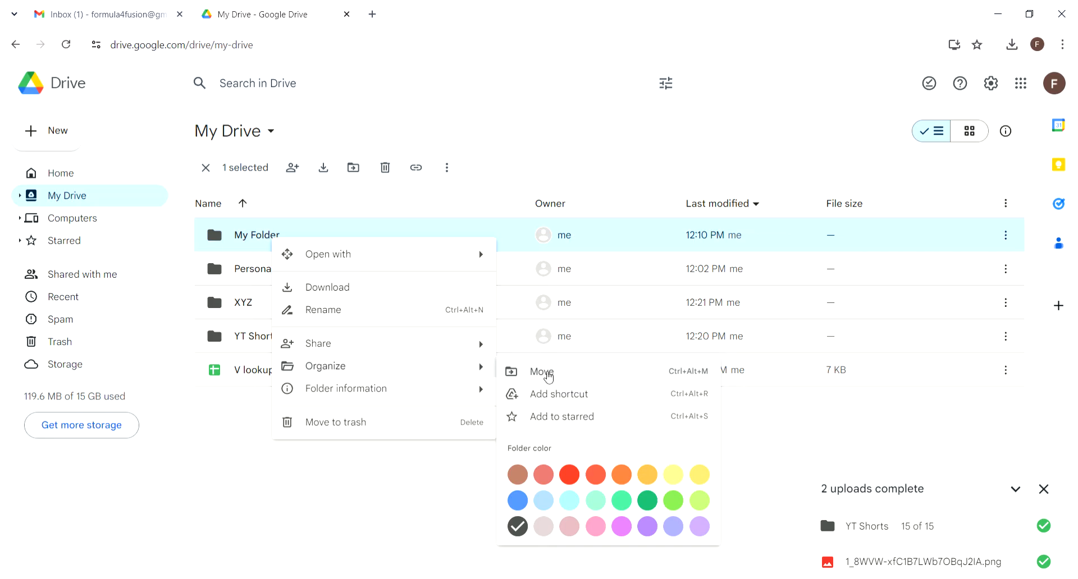
pyautogui.click(548, 372)
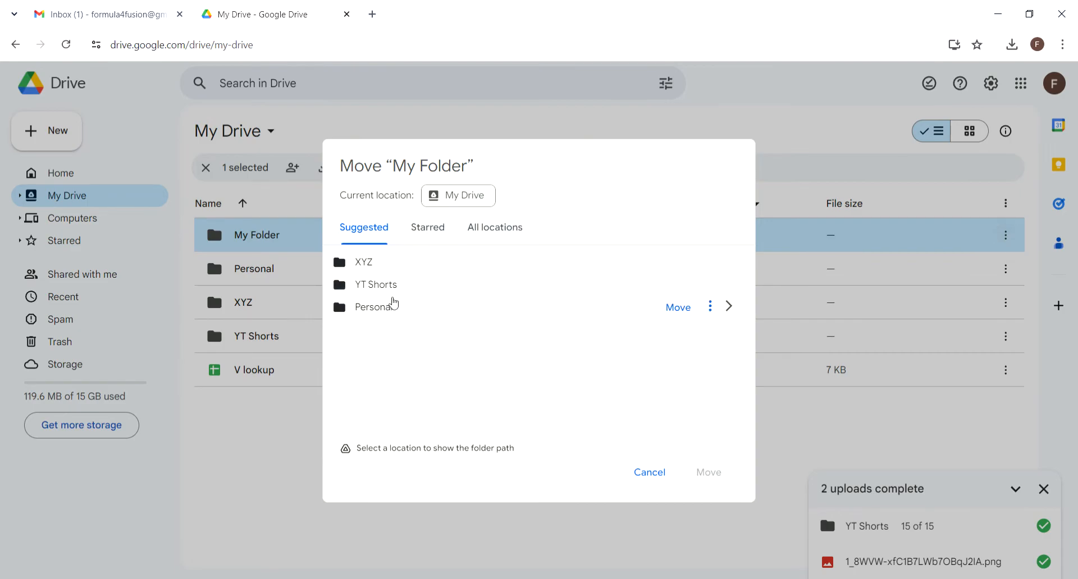
pyautogui.click(388, 313)
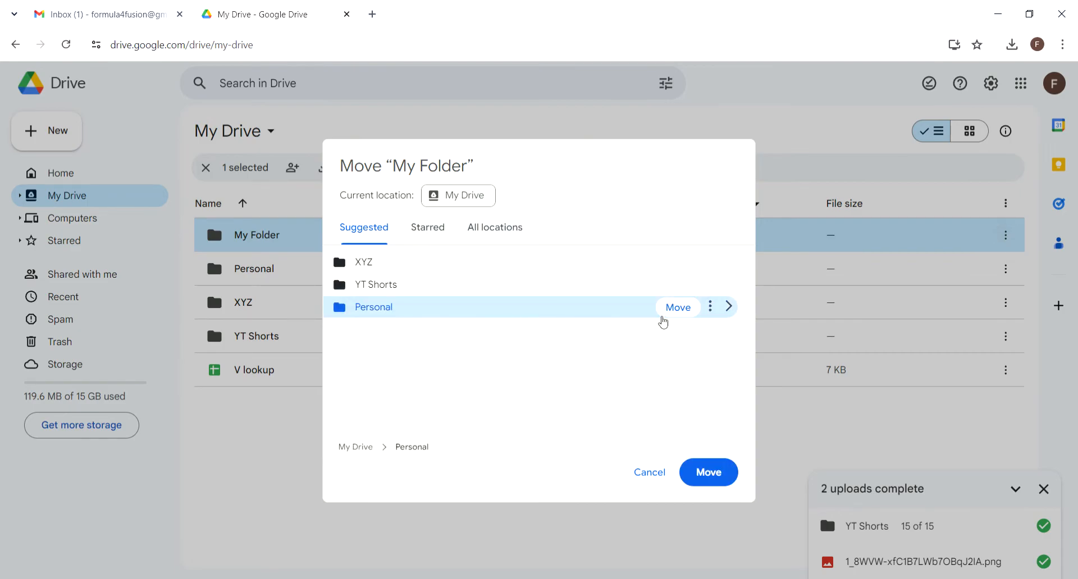
pyautogui.click(673, 311)
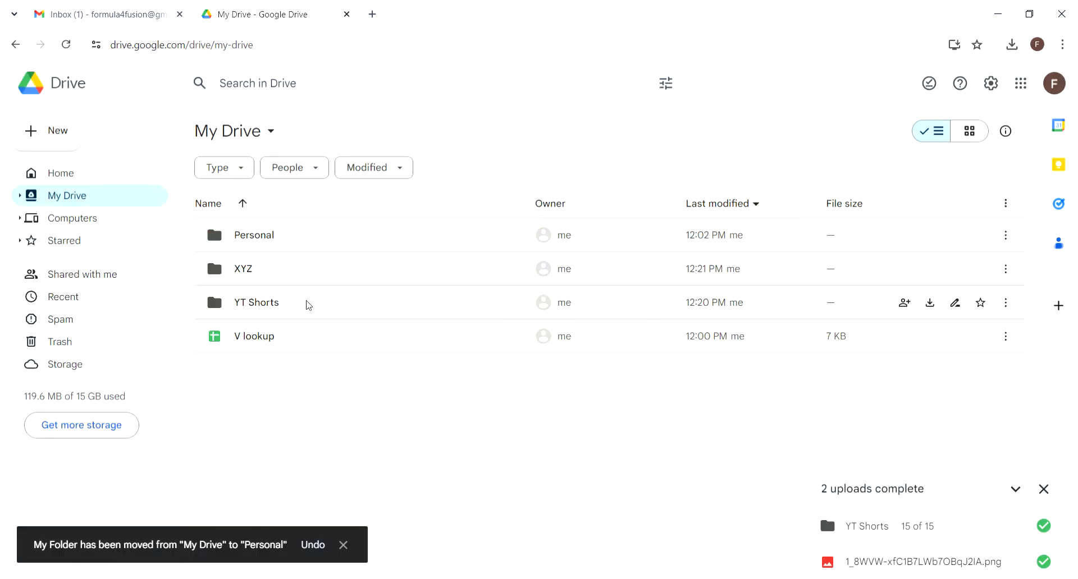
pyautogui.doubleClick(276, 239)
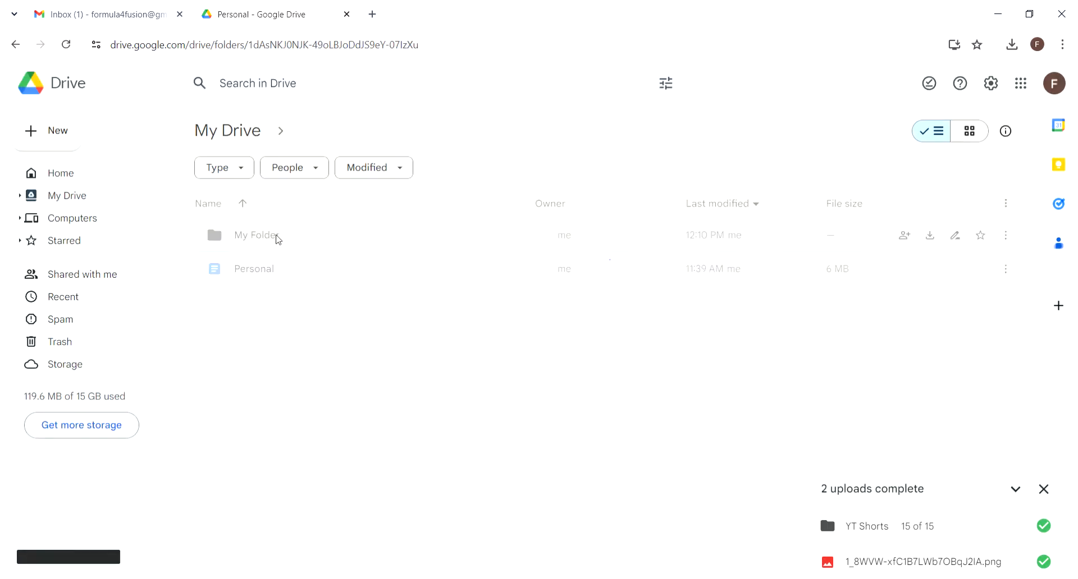
pyautogui.click(15, 45)
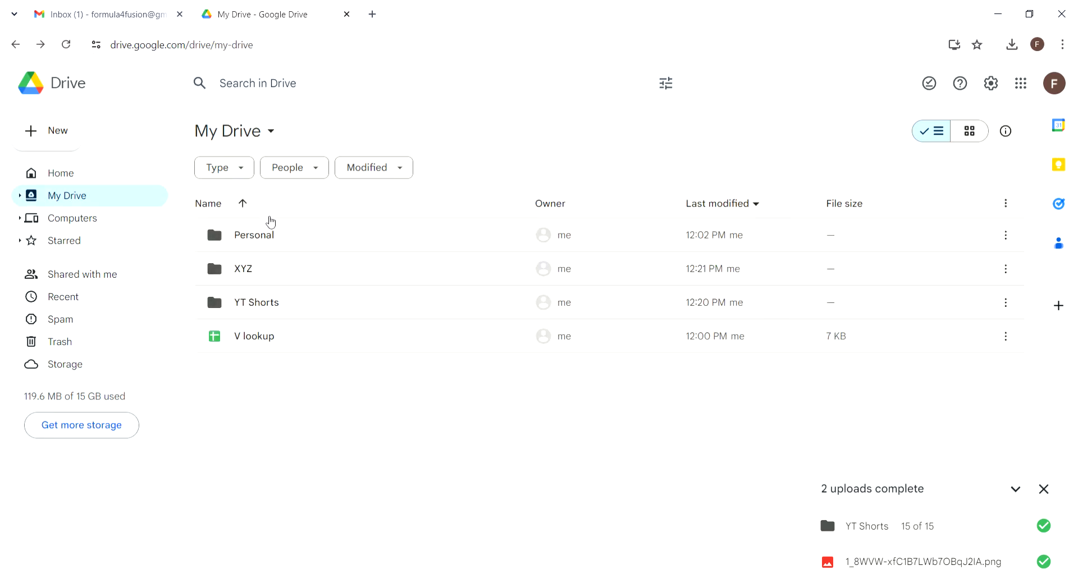
pyautogui.rightClick(272, 240)
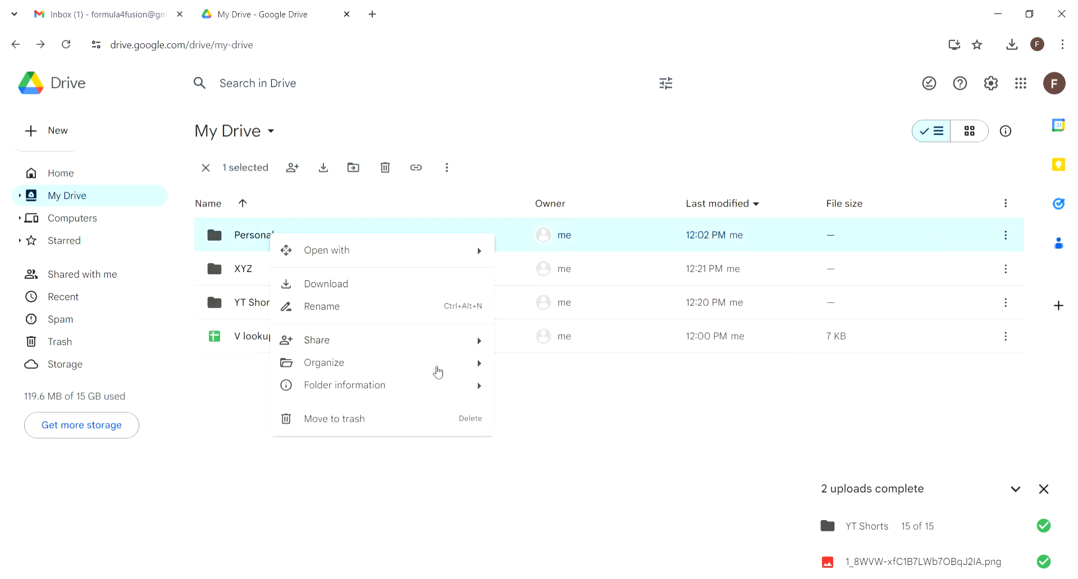
pyautogui.moveTo(438, 372)
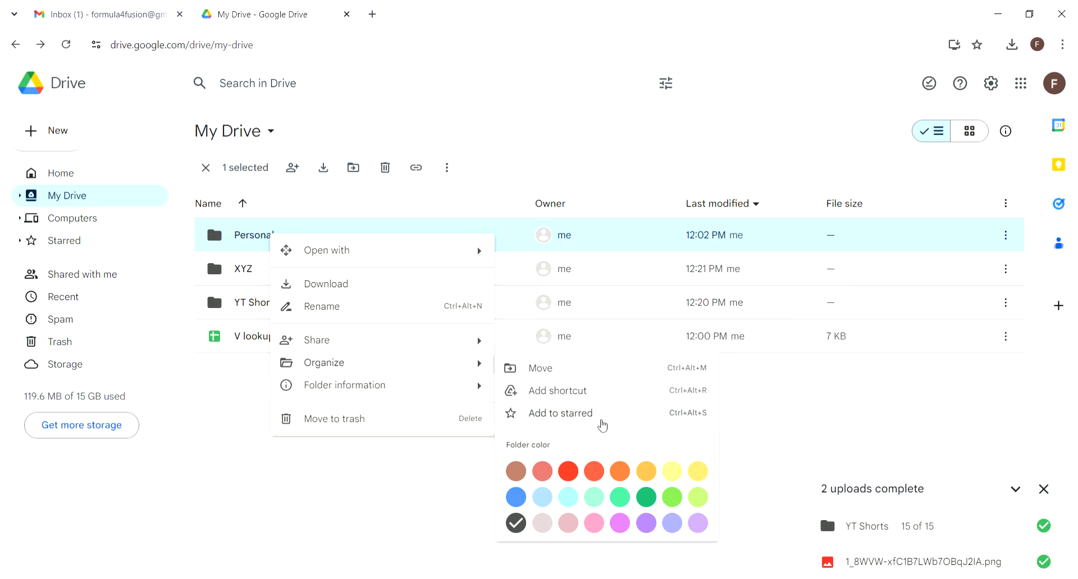
pyautogui.click(564, 414)
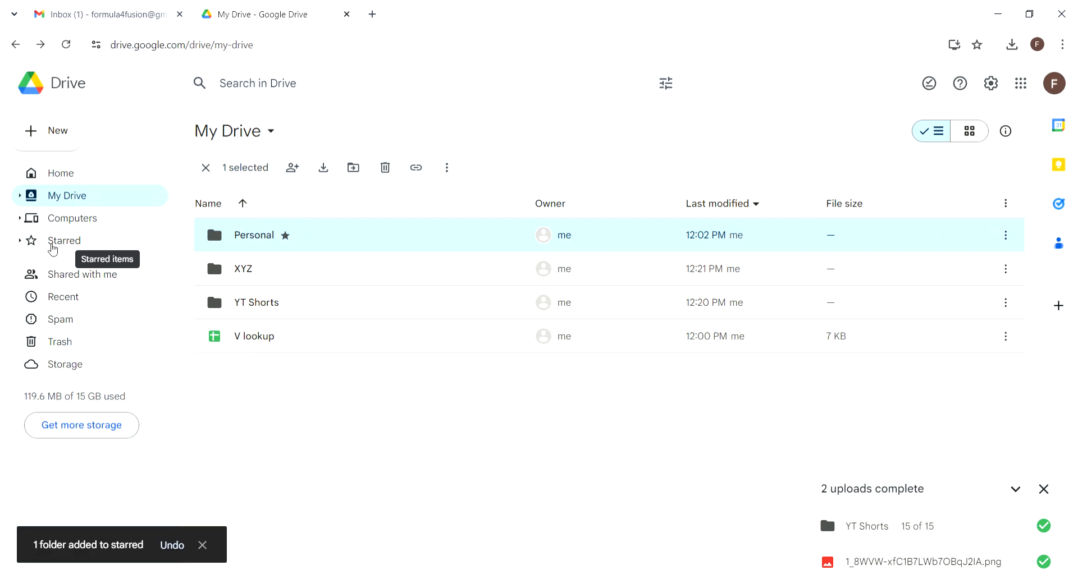
pyautogui.click(72, 243)
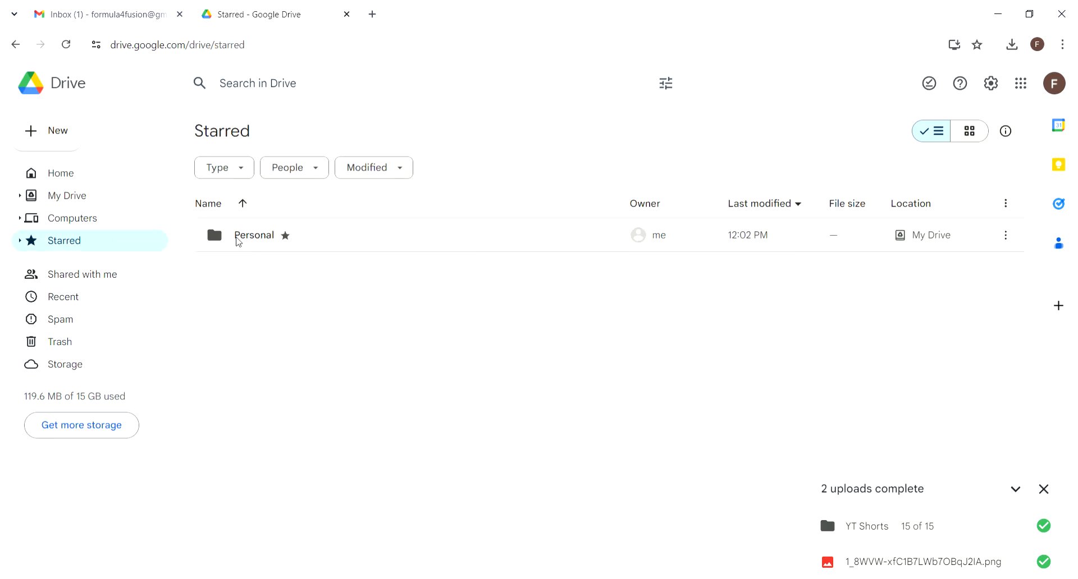
pyautogui.rightClick(274, 236)
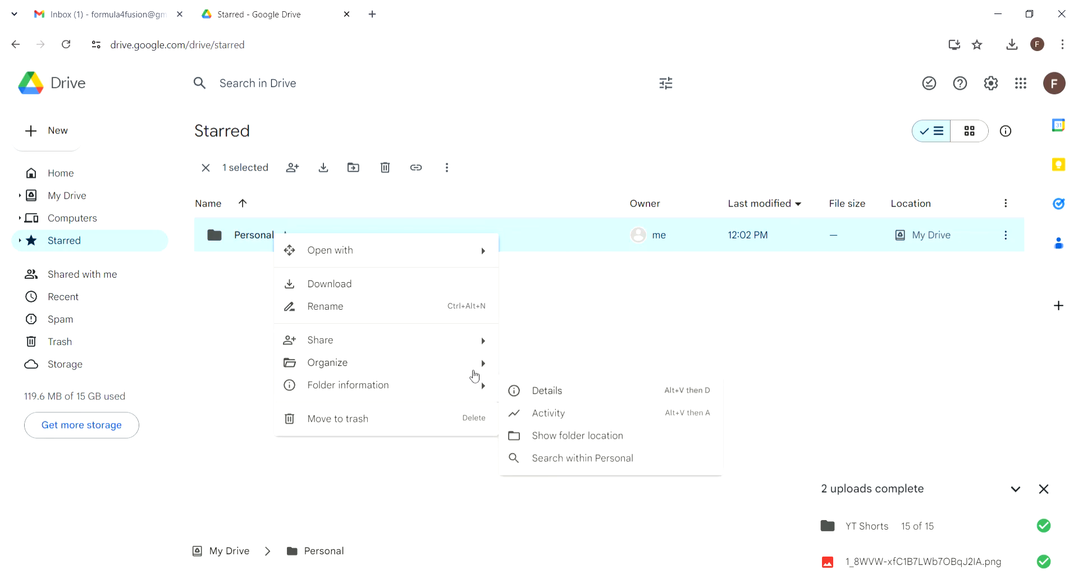
pyautogui.moveTo(476, 371)
pyautogui.click(593, 416)
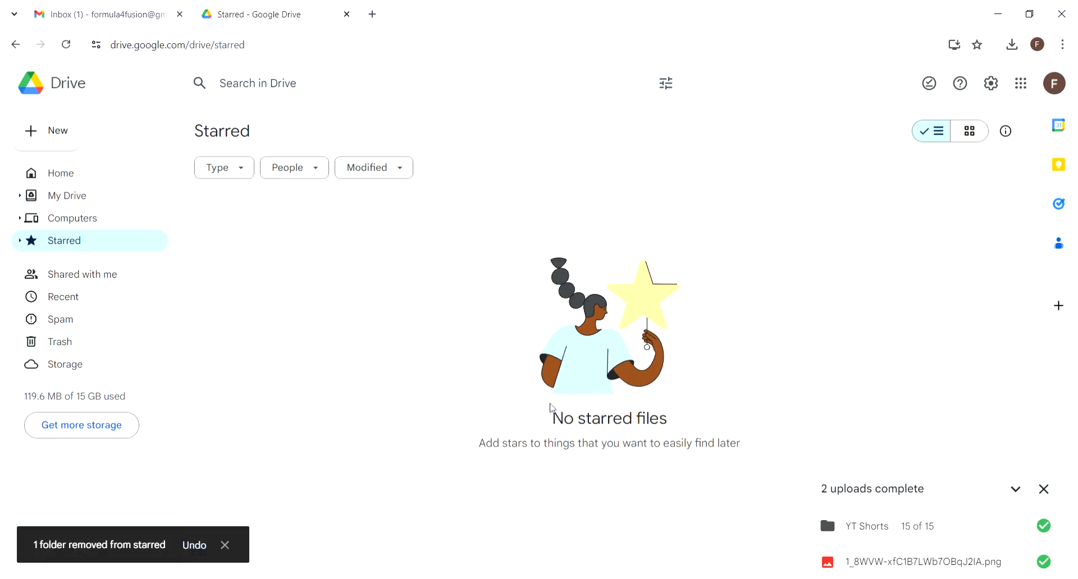
pyautogui.click(63, 203)
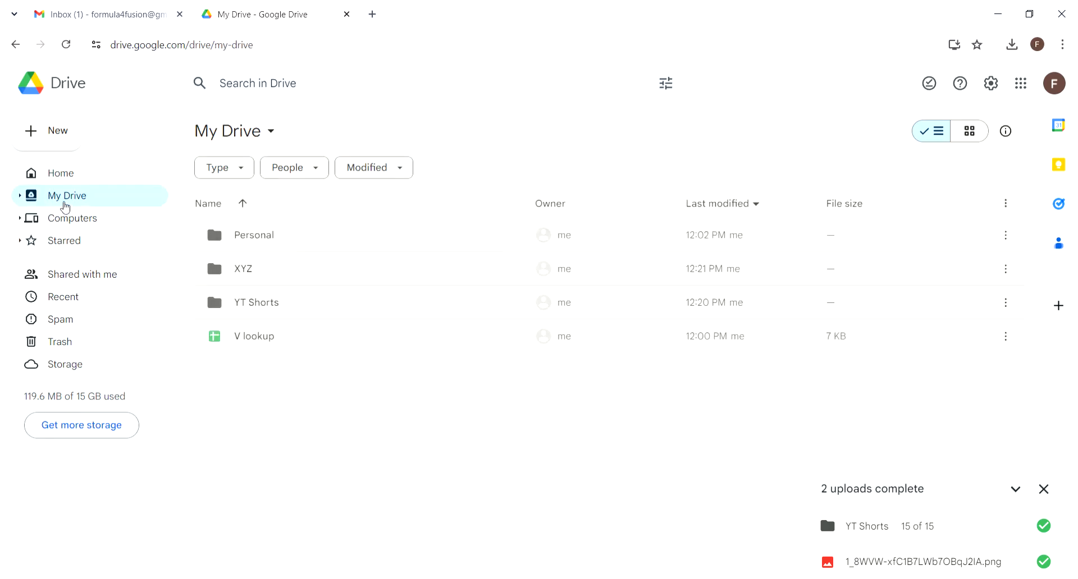
# Step: Color the YT Shorts folder red
pyautogui.rightClick(285, 307)
pyautogui.moveTo(484, 438)
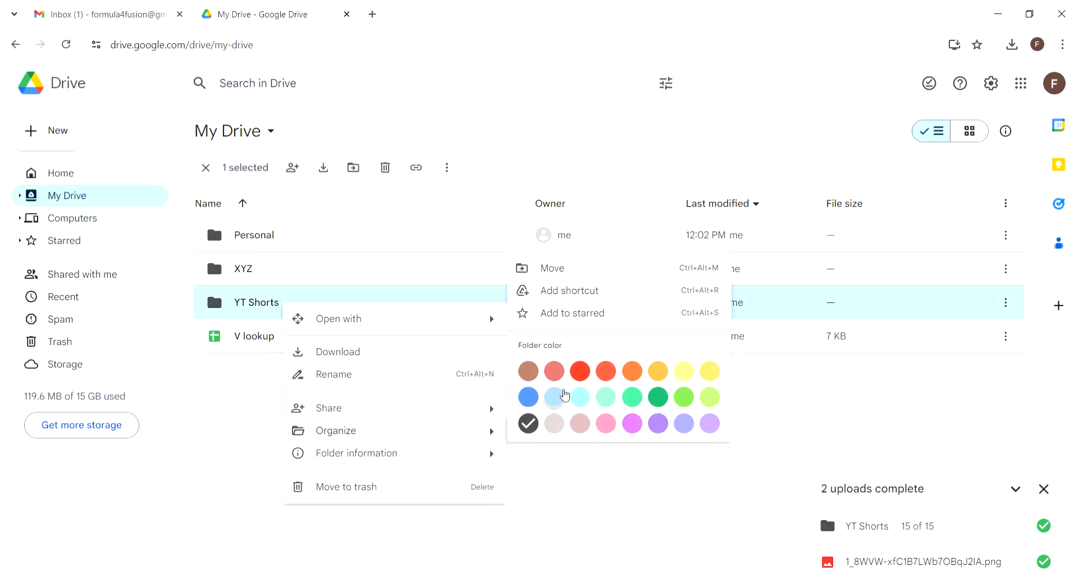
pyautogui.click(582, 371)
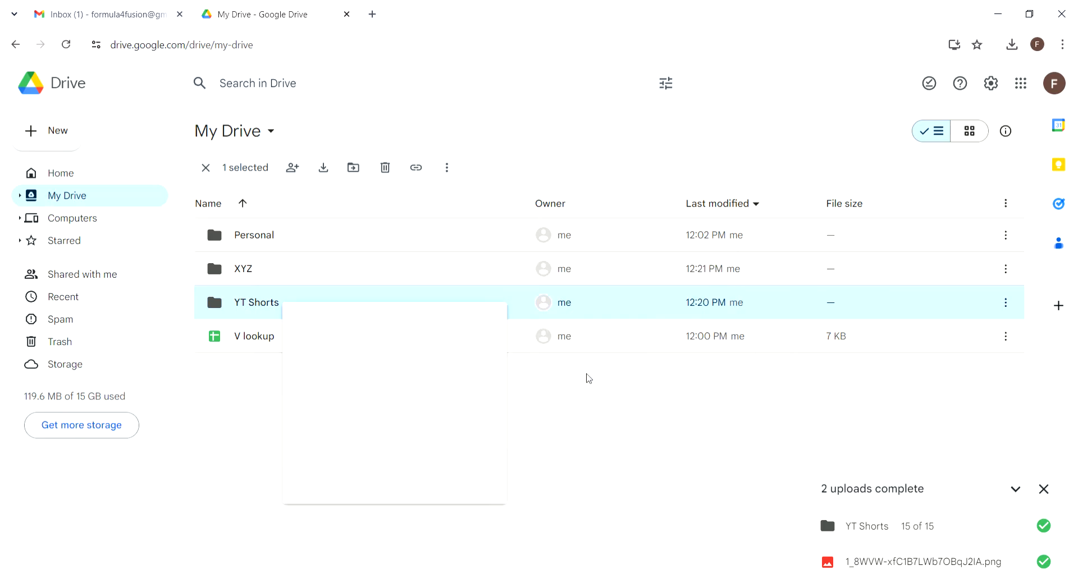
# Step: Color the XYZ folder green
pyautogui.rightClick(285, 279)
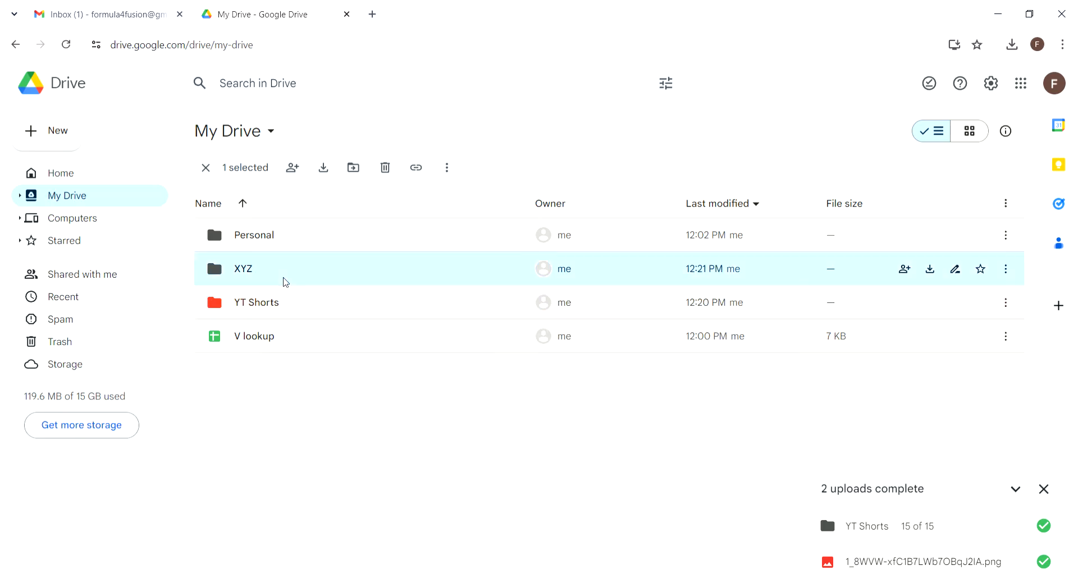
pyautogui.moveTo(480, 410)
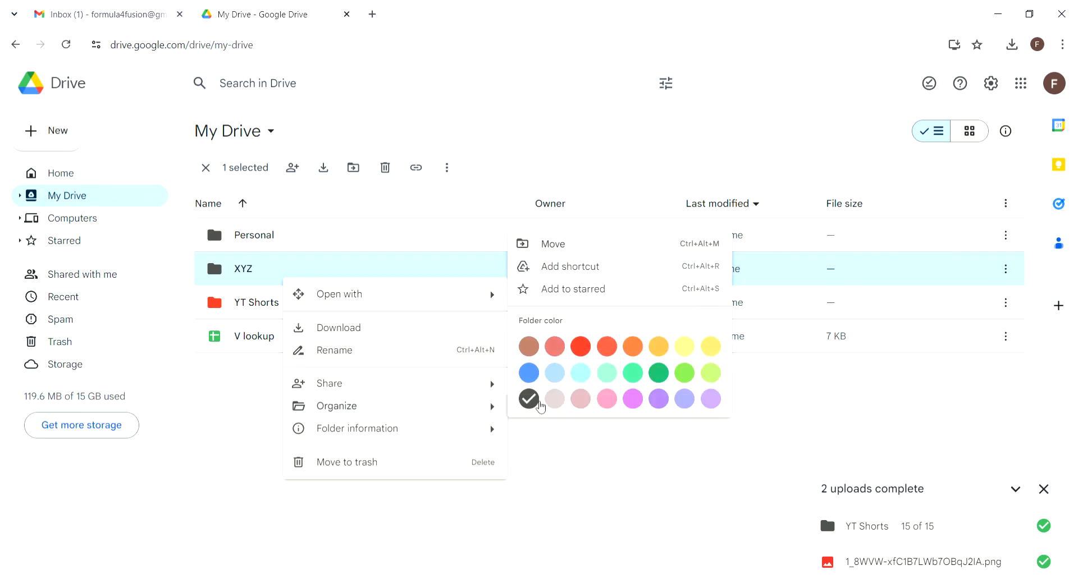
pyautogui.click(631, 376)
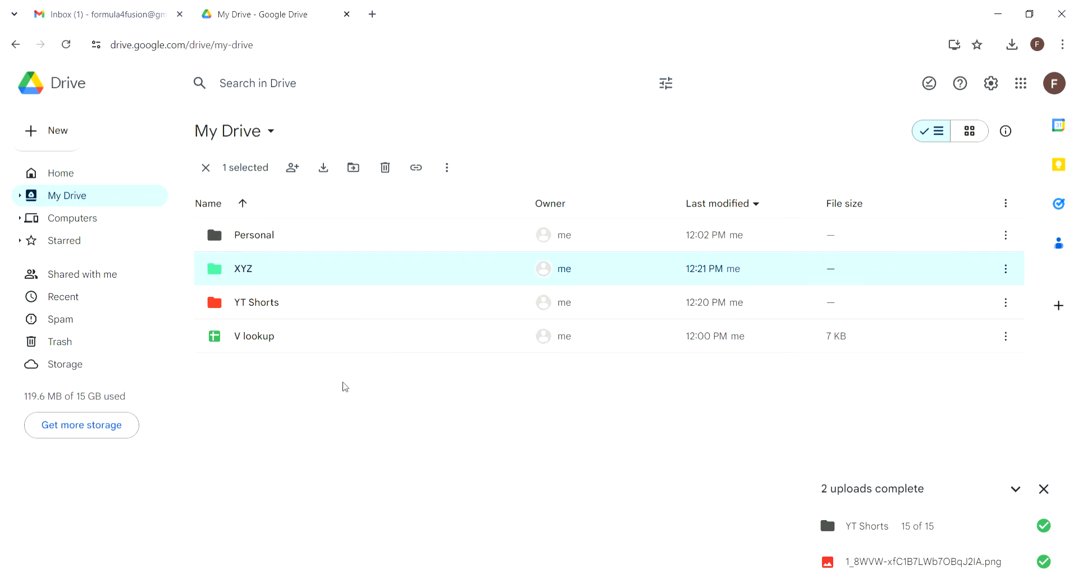
# Step: Show the Personal folder's details: private access, location in My Drive, created Jul 14, 2024
pyautogui.rightClick(316, 288)
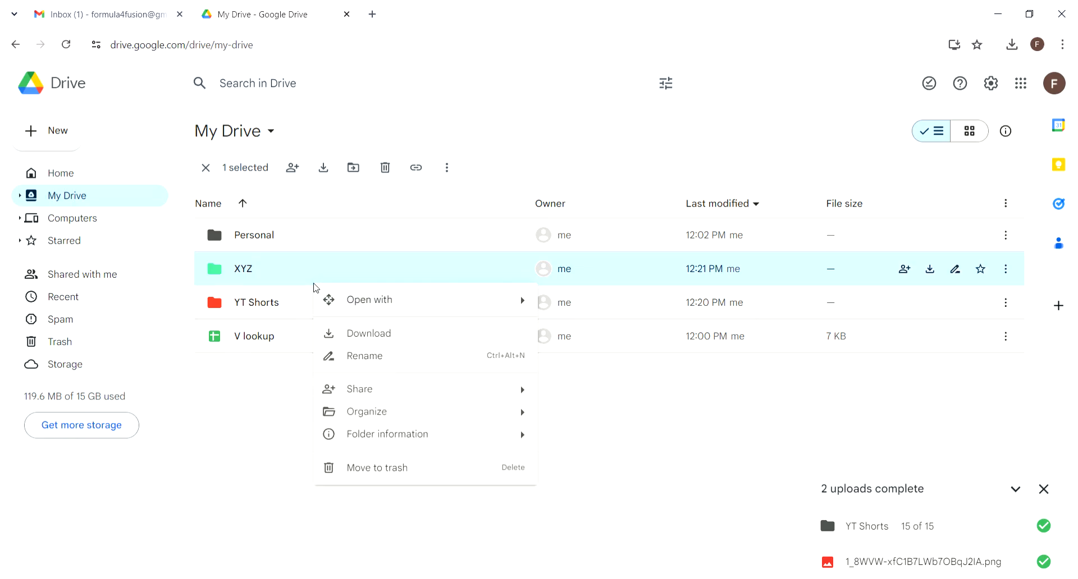
pyautogui.moveTo(503, 434)
pyautogui.rightClick(283, 245)
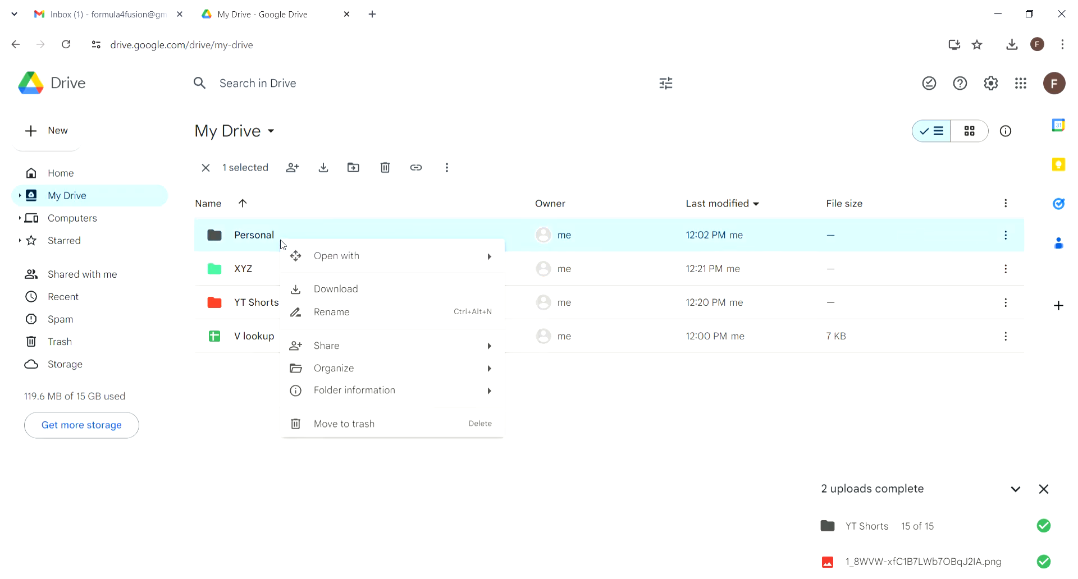
pyautogui.moveTo(492, 392)
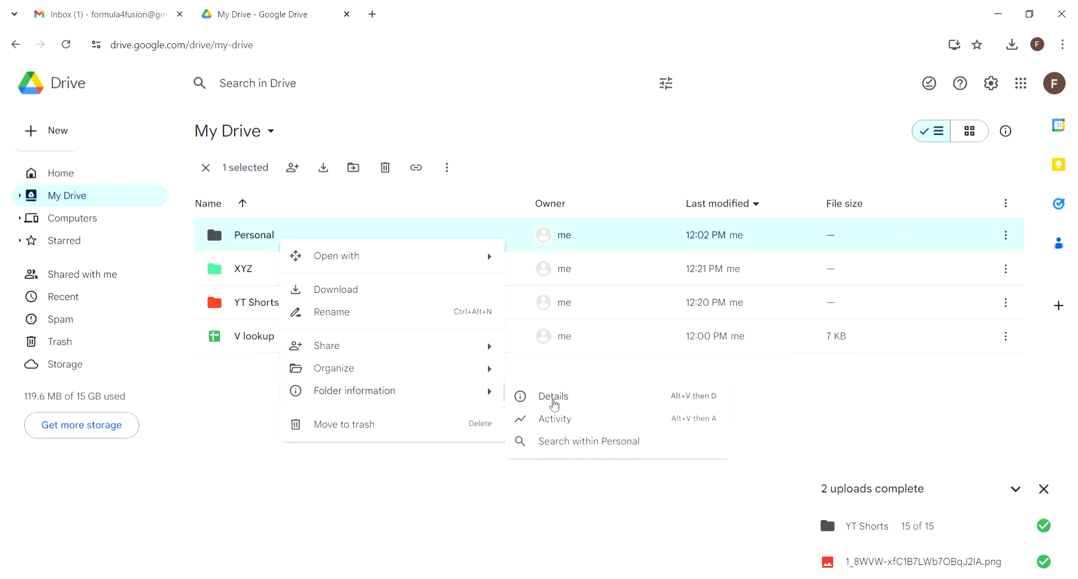
pyautogui.click(567, 404)
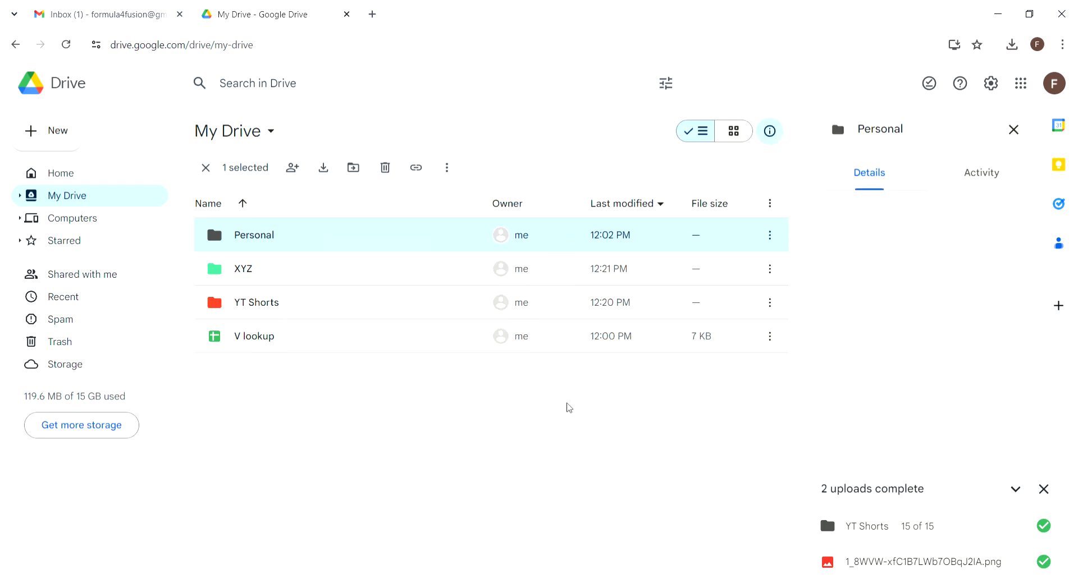
pyautogui.click(1046, 490)
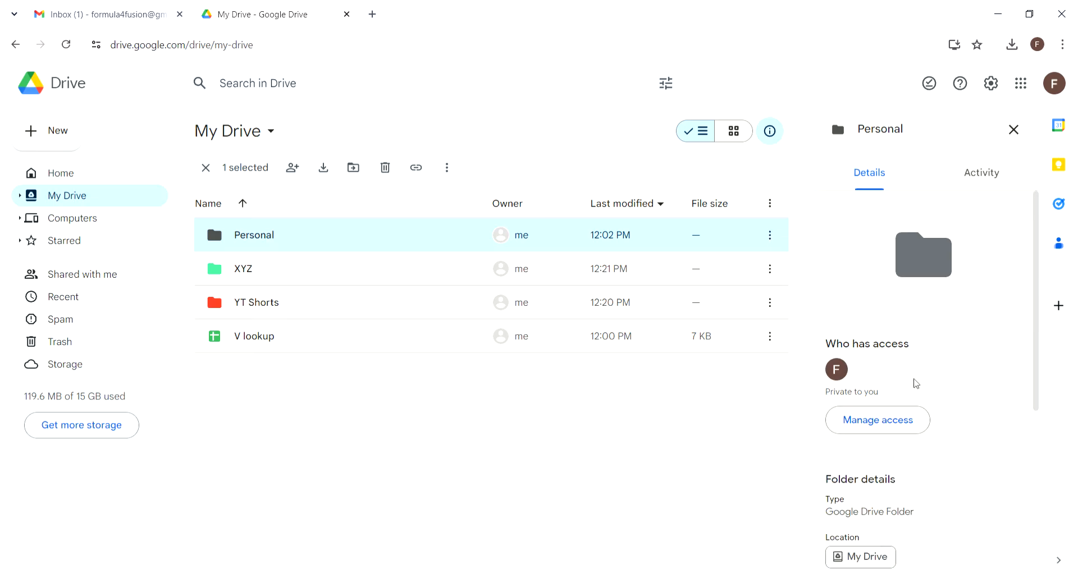
pyautogui.scroll(-3, 915, 383)
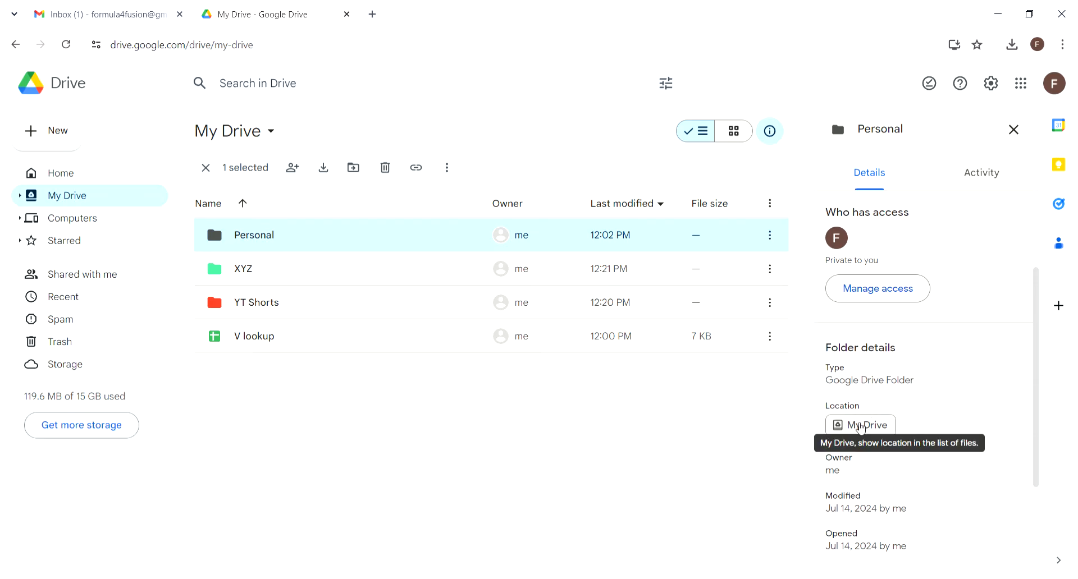
pyautogui.scroll(-3, 961, 428)
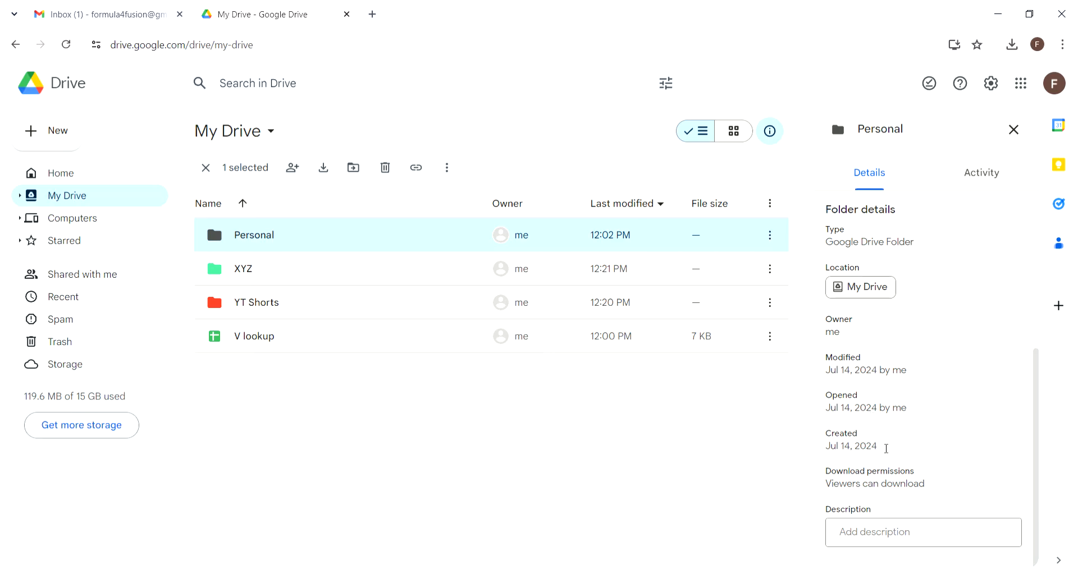
pyautogui.scroll(5, 890, 447)
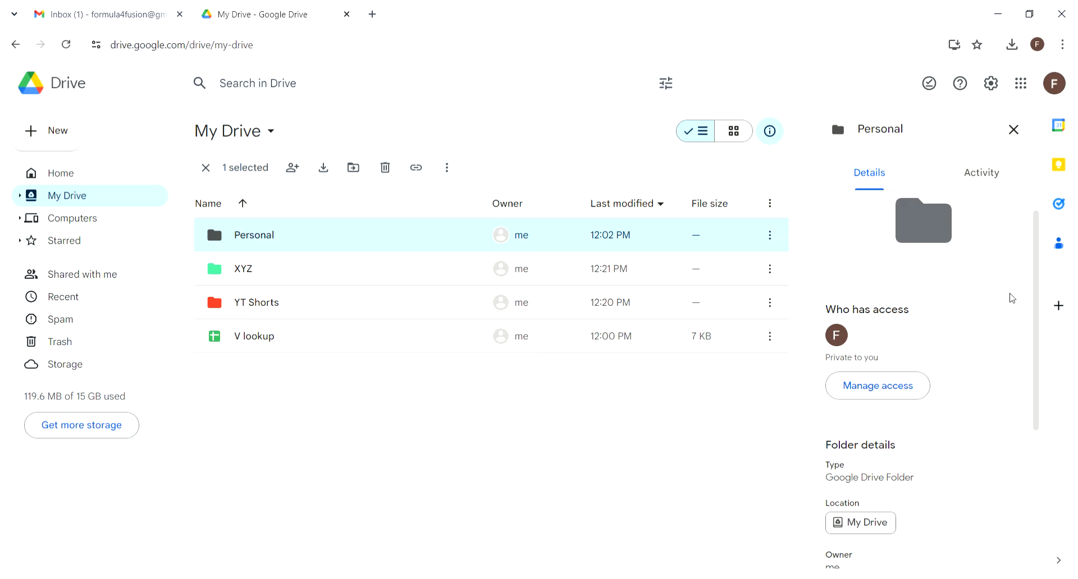
# Step: Review the Personal folder's activity: My Folder and the Personal doc moved in, creation
pyautogui.click(990, 175)
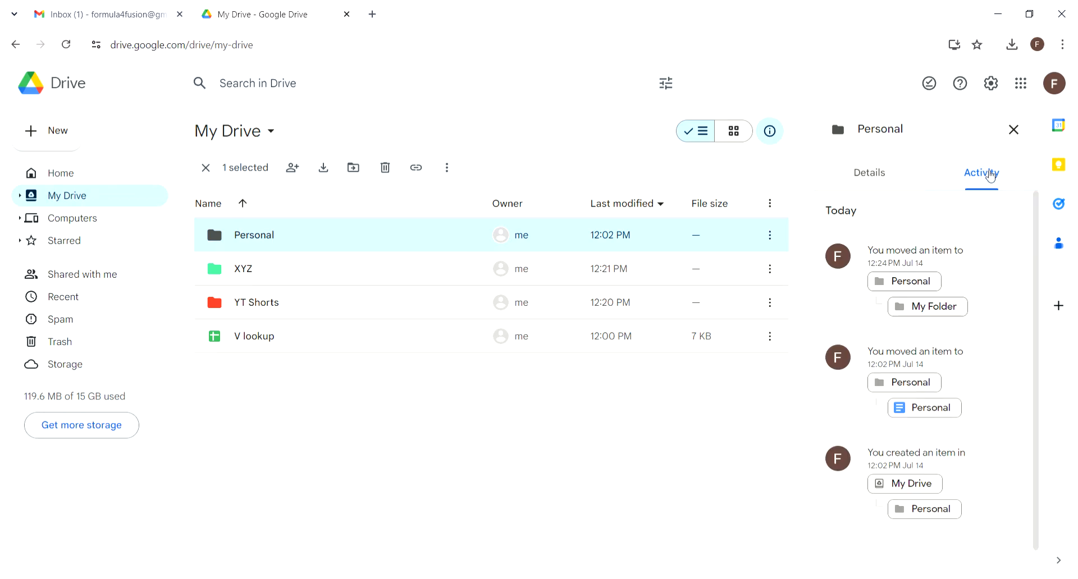
pyautogui.scroll(-1, 975, 451)
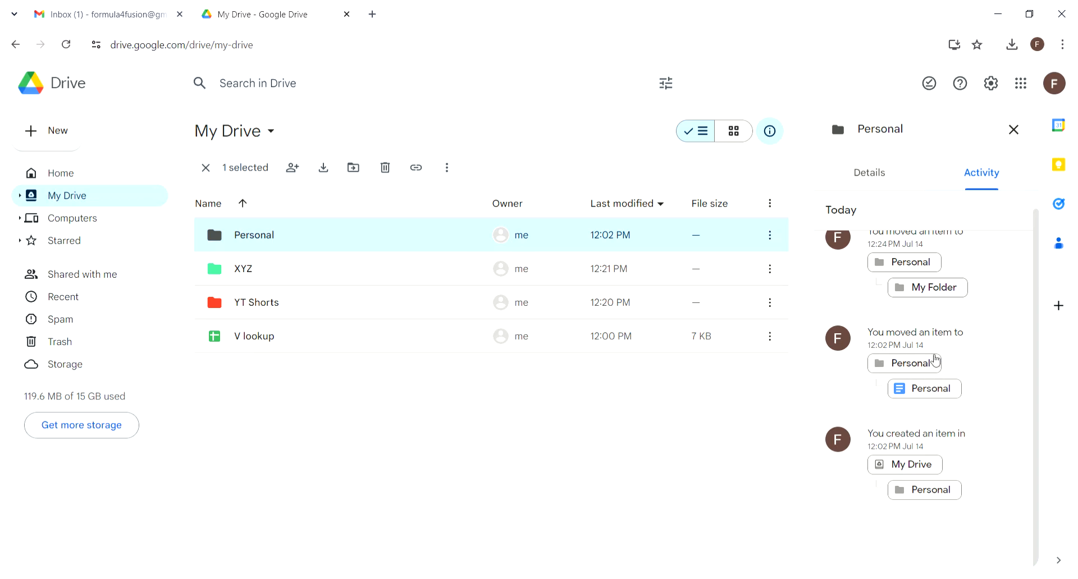
pyautogui.scroll(1, 947, 368)
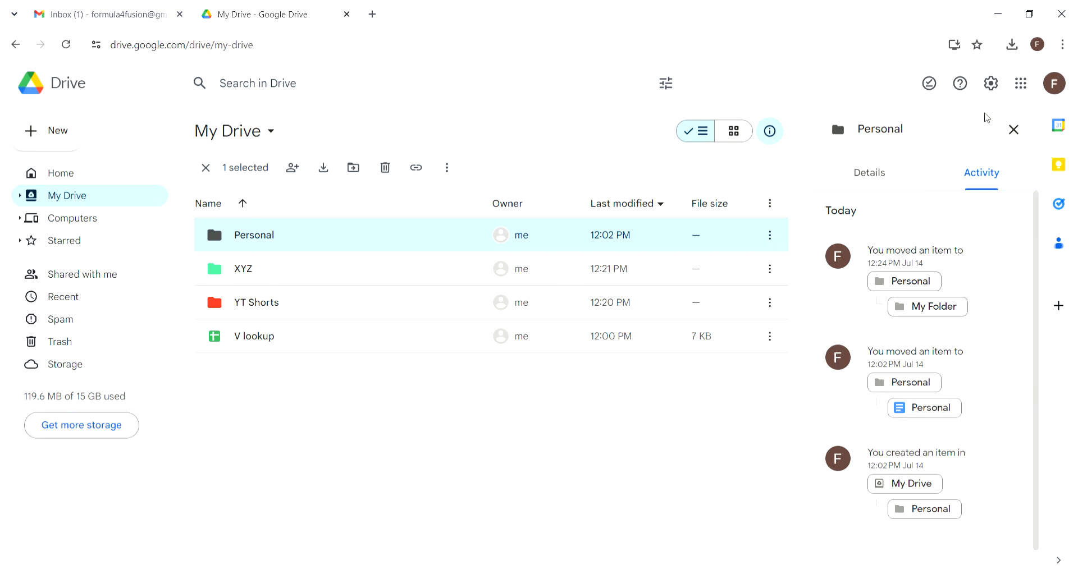
# Step: Close the details panel and move the Personal folder to the trash
pyautogui.click(1014, 130)
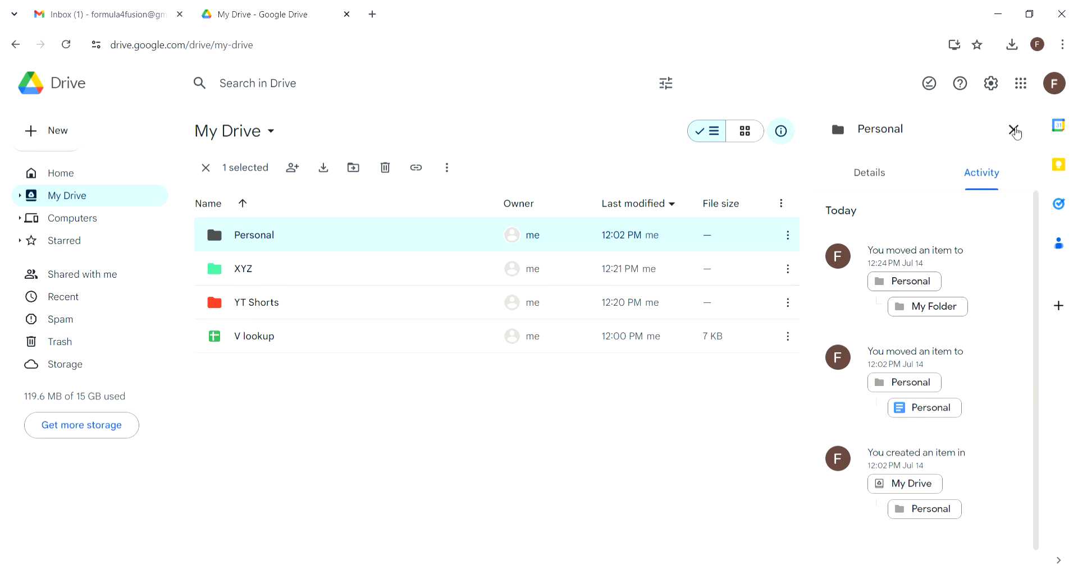
pyautogui.rightClick(345, 230)
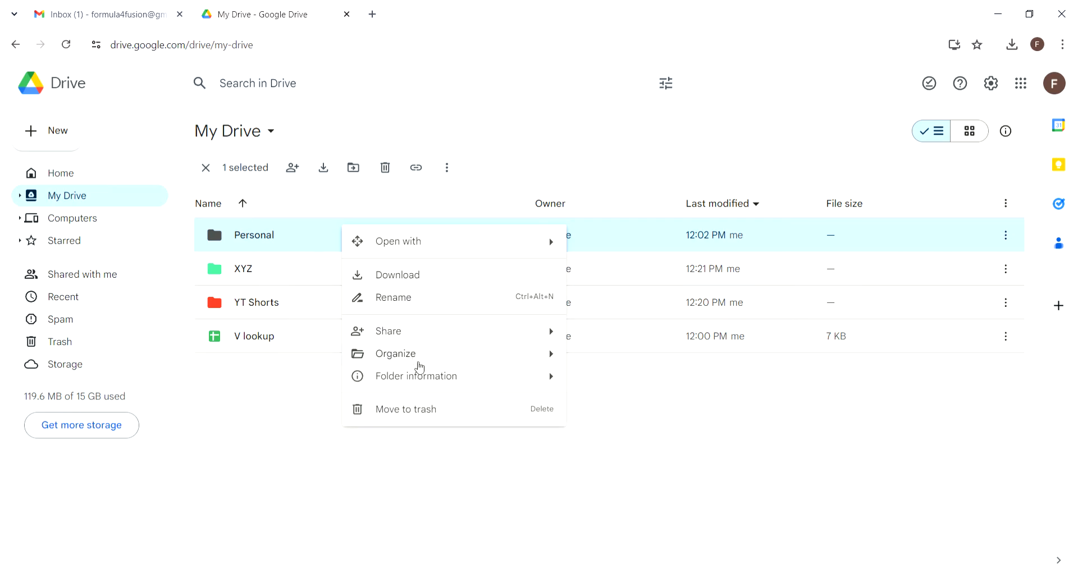
pyautogui.click(427, 421)
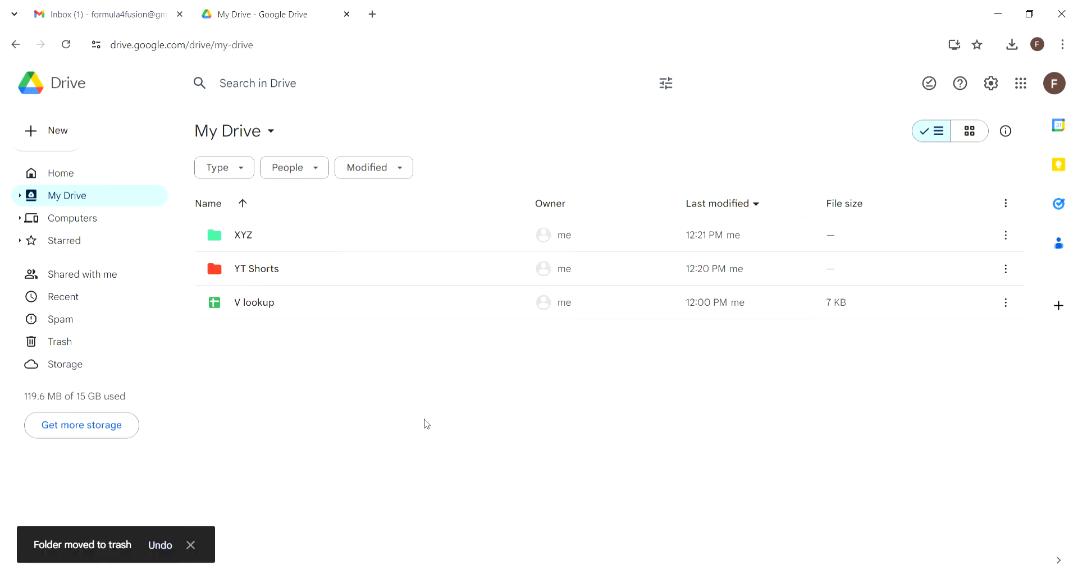
# Step: Restore the Personal folder from Trash and go back to My Drive
pyautogui.click(83, 347)
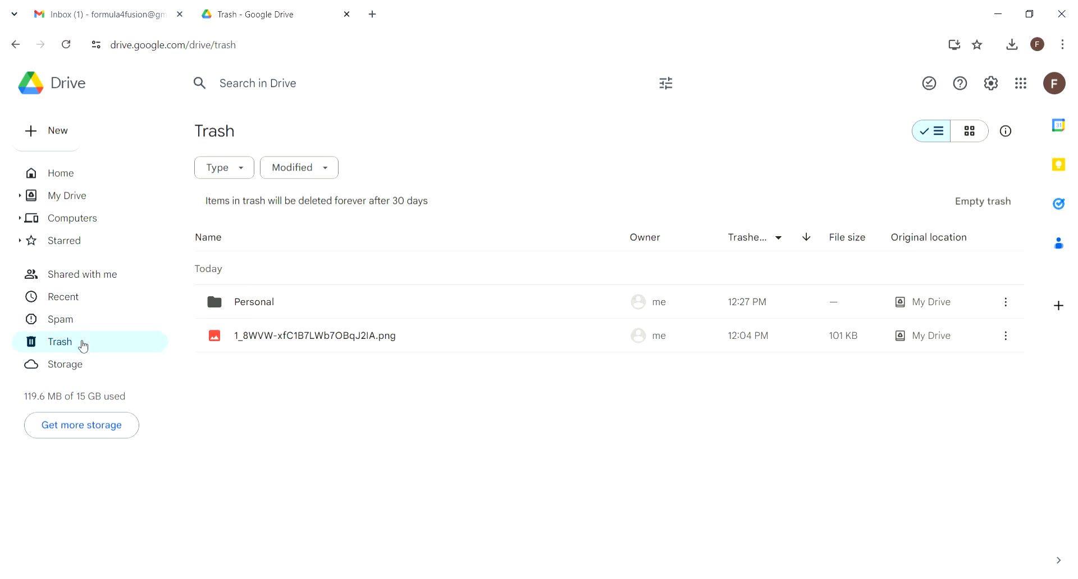
pyautogui.rightClick(254, 312)
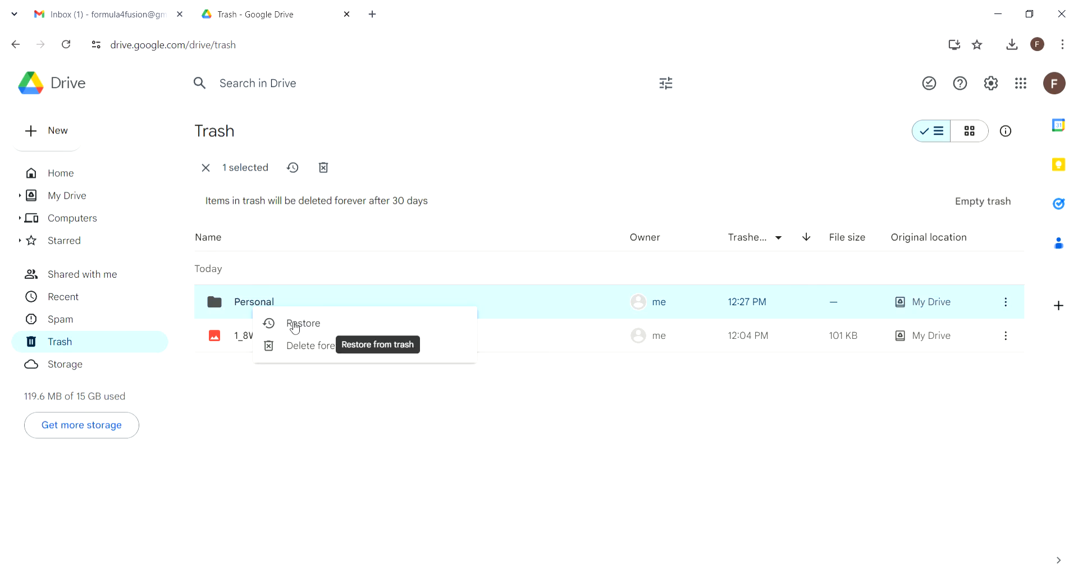
pyautogui.click(294, 325)
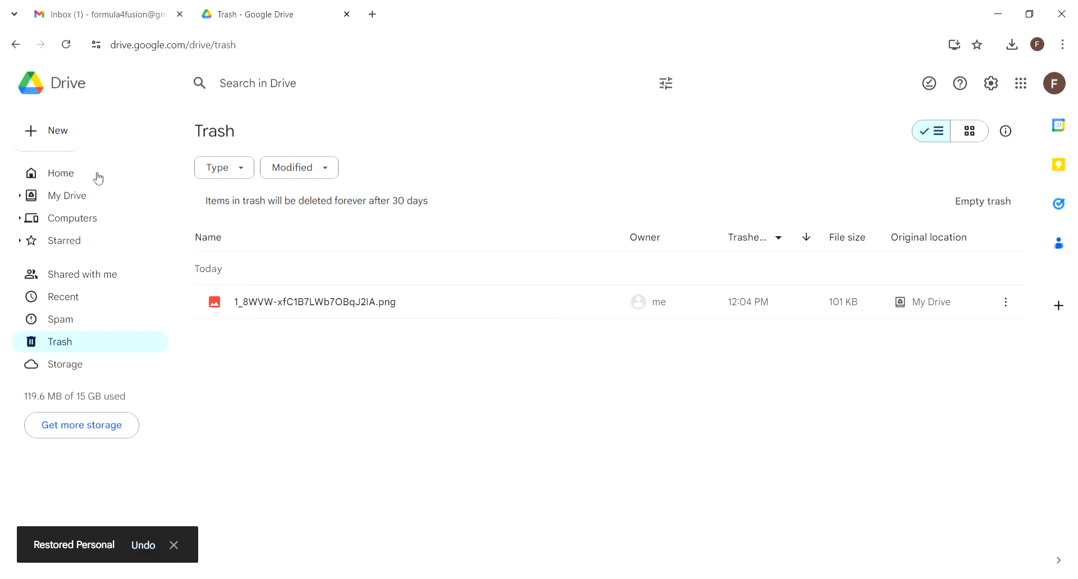
pyautogui.click(97, 199)
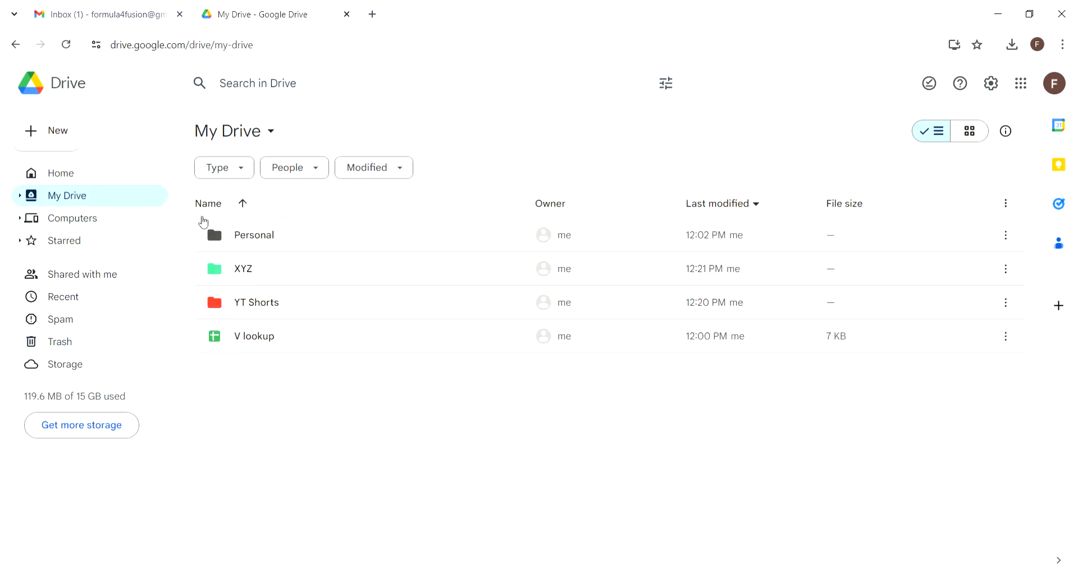
pyautogui.rightClick(378, 246)
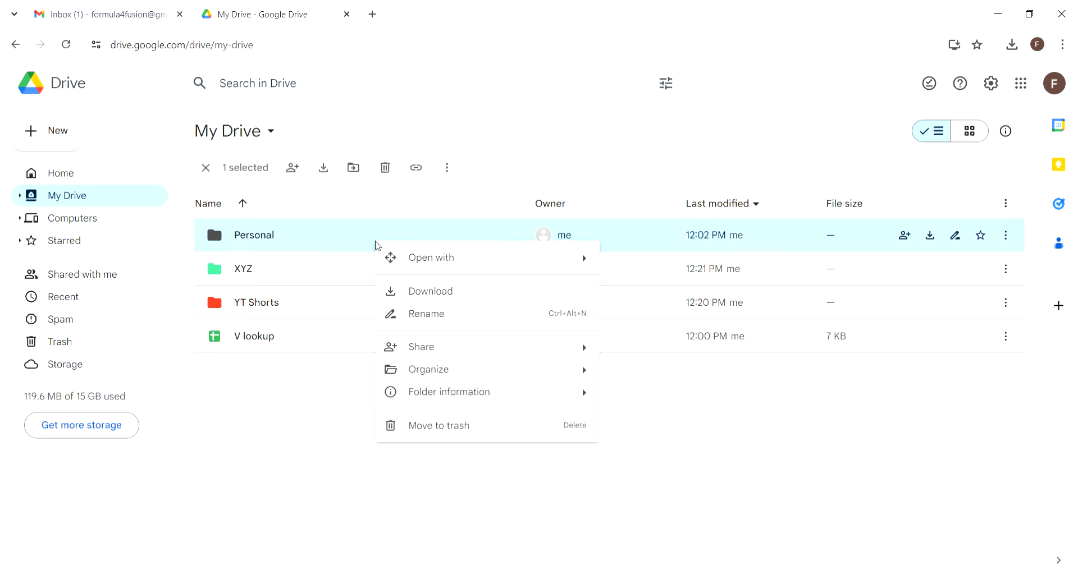
pyautogui.click(302, 397)
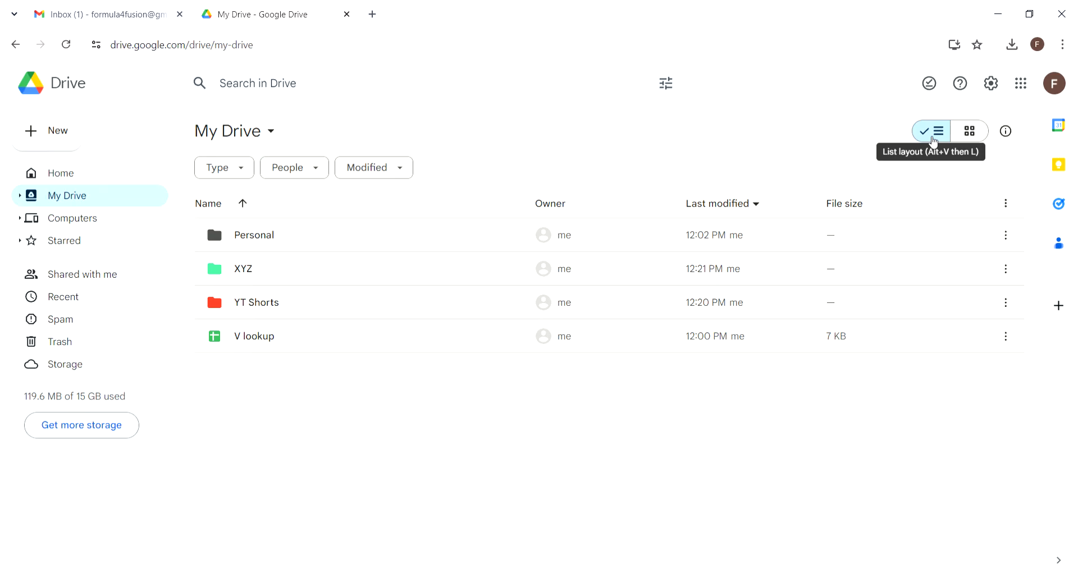
pyautogui.click(971, 131)
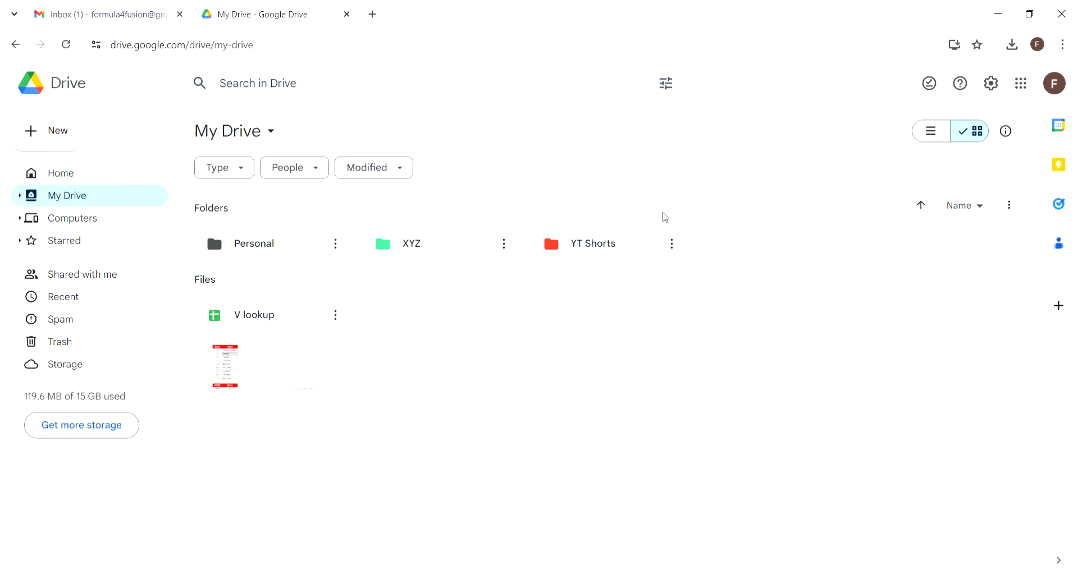
pyautogui.click(930, 133)
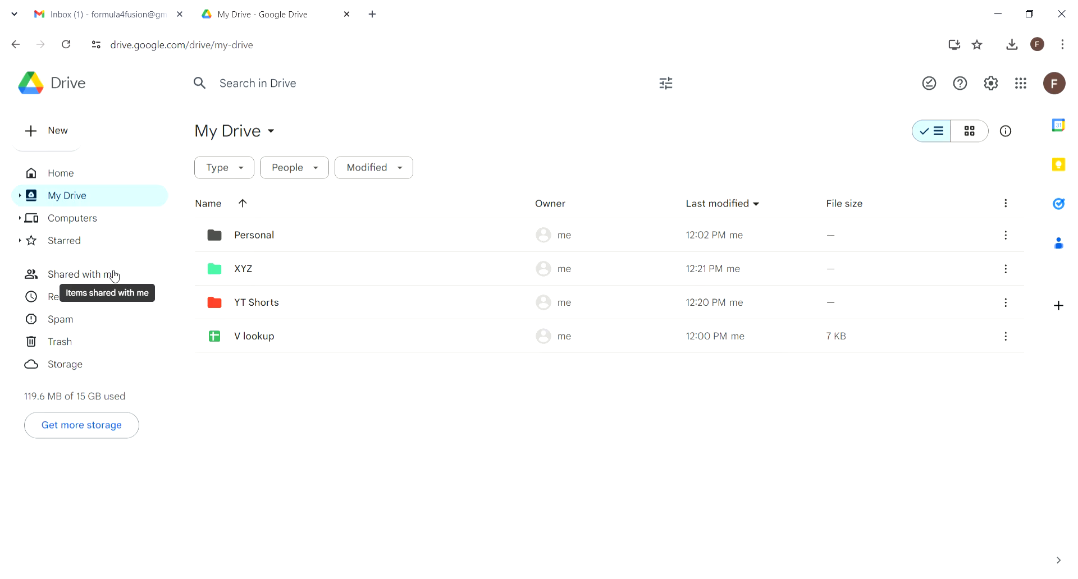
pyautogui.click(98, 303)
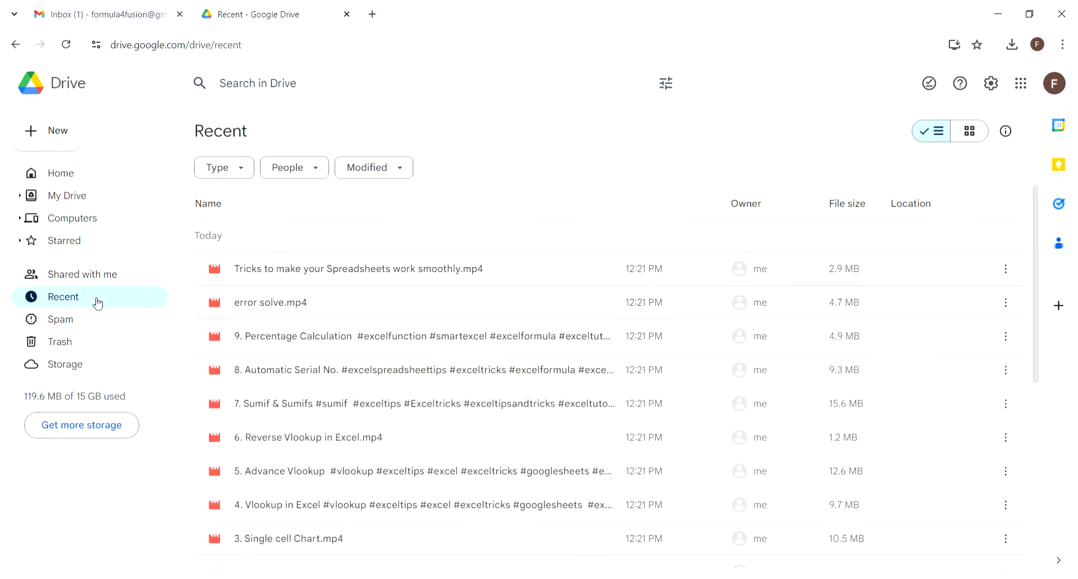
pyautogui.scroll(-3, 289, 297)
pyautogui.scroll(-3, 292, 293)
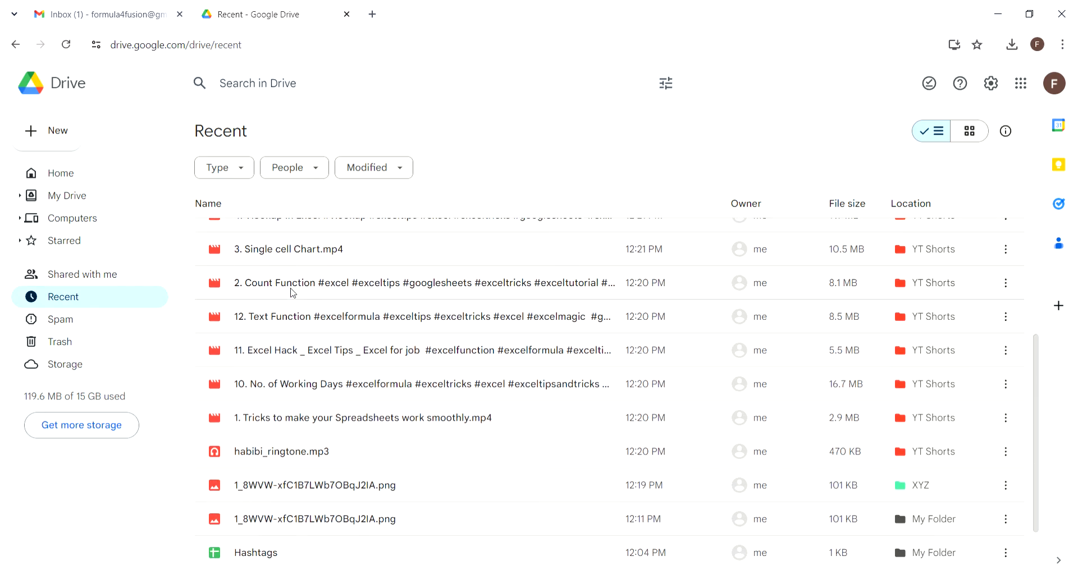
pyautogui.click(79, 321)
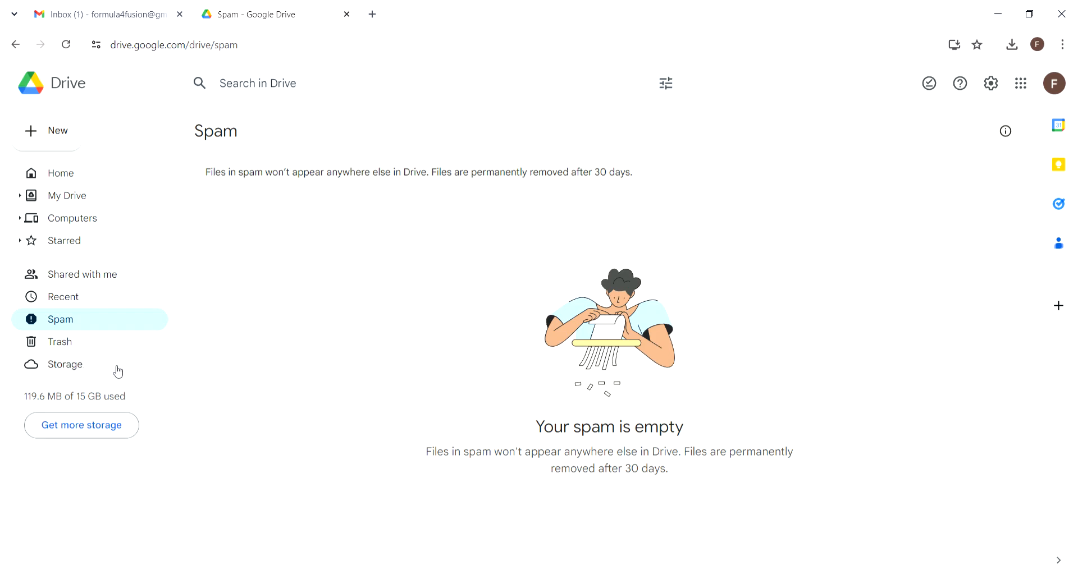
pyautogui.click(73, 191)
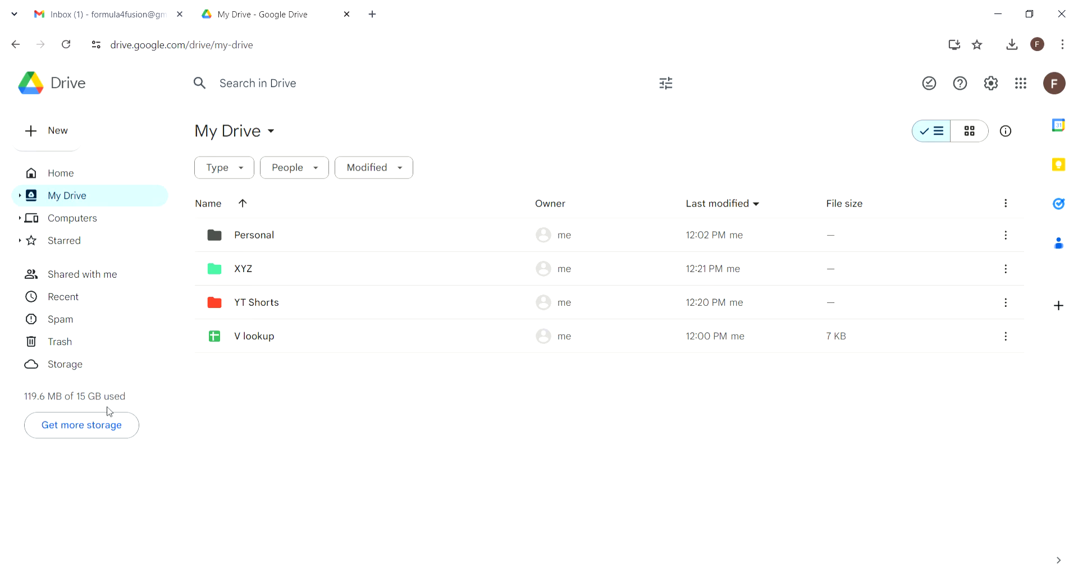
pyautogui.click(92, 426)
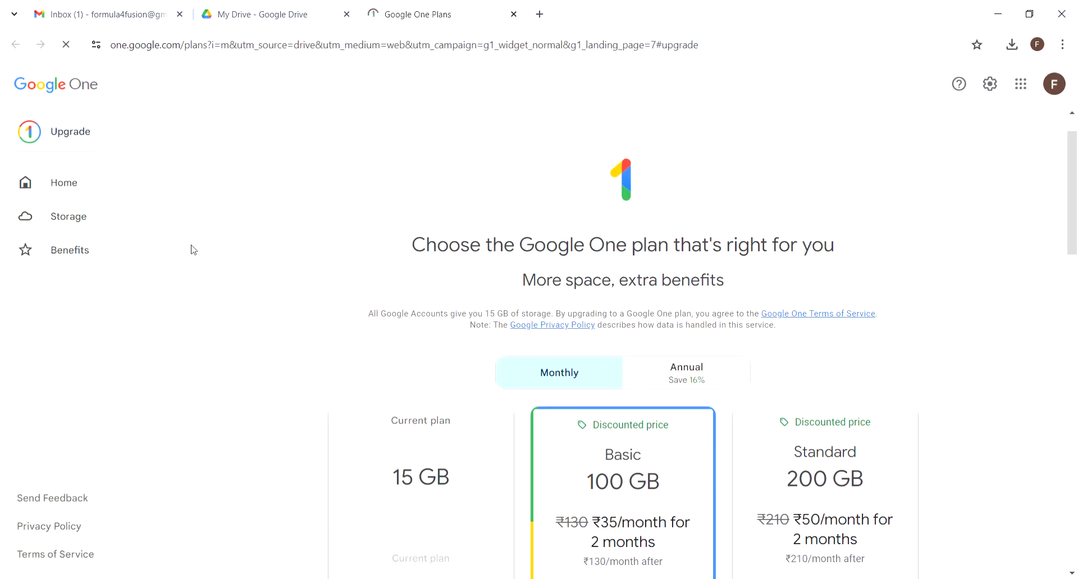
pyautogui.scroll(-5, 231, 251)
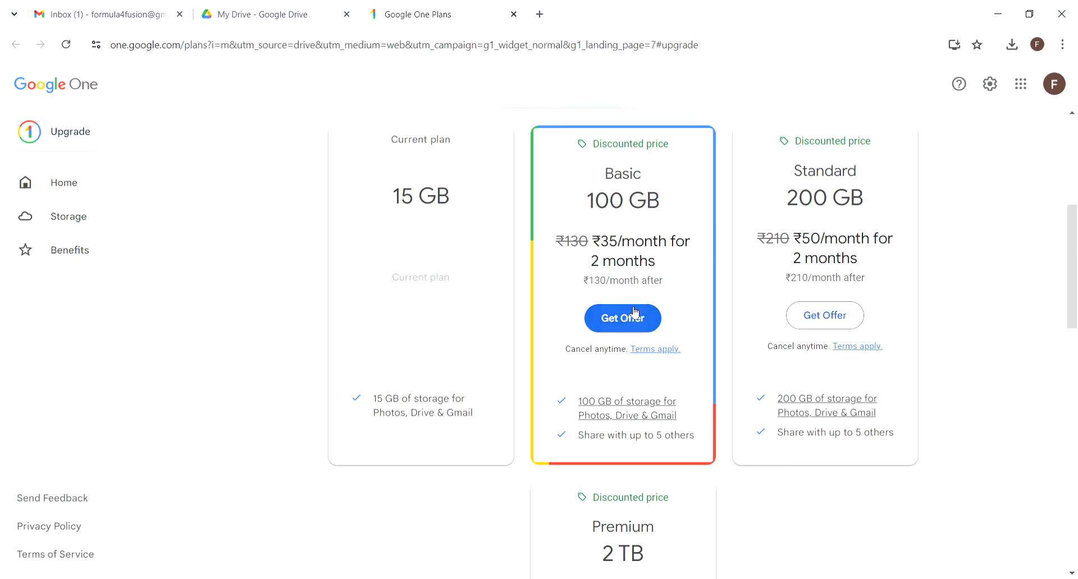
pyautogui.scroll(-1, 630, 205)
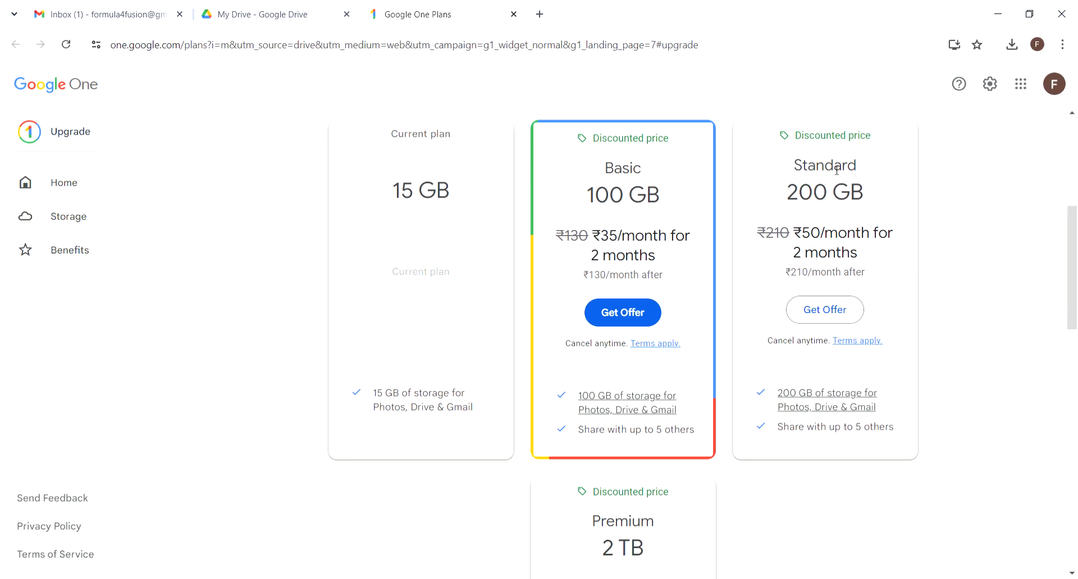
pyautogui.scroll(-3, 836, 170)
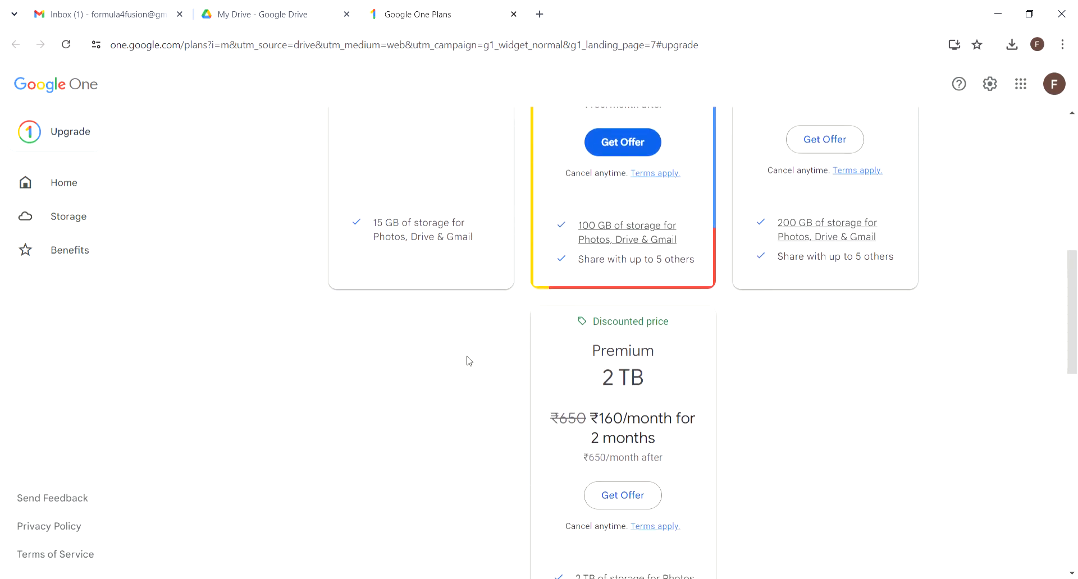
pyautogui.scroll(4, 416, 361)
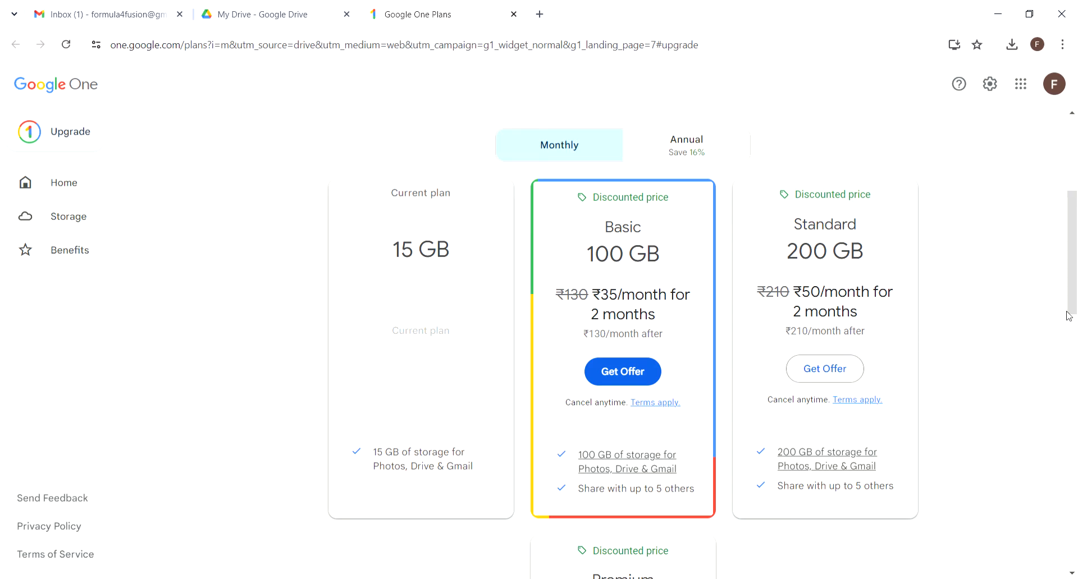
pyautogui.scroll(-4, 1069, 316)
pyautogui.scroll(-4, 1069, 316)
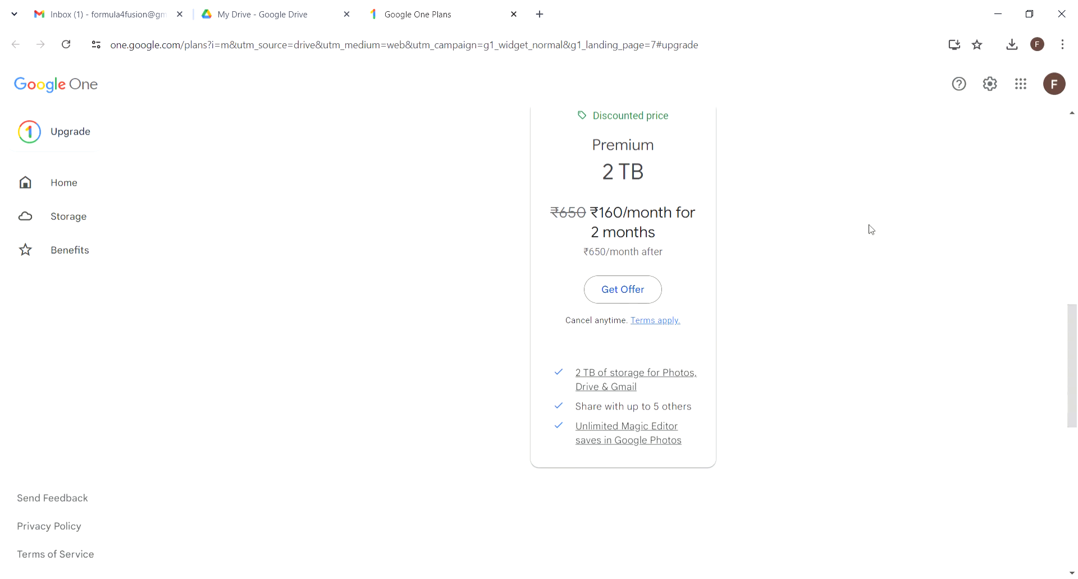
pyautogui.scroll(10, 871, 229)
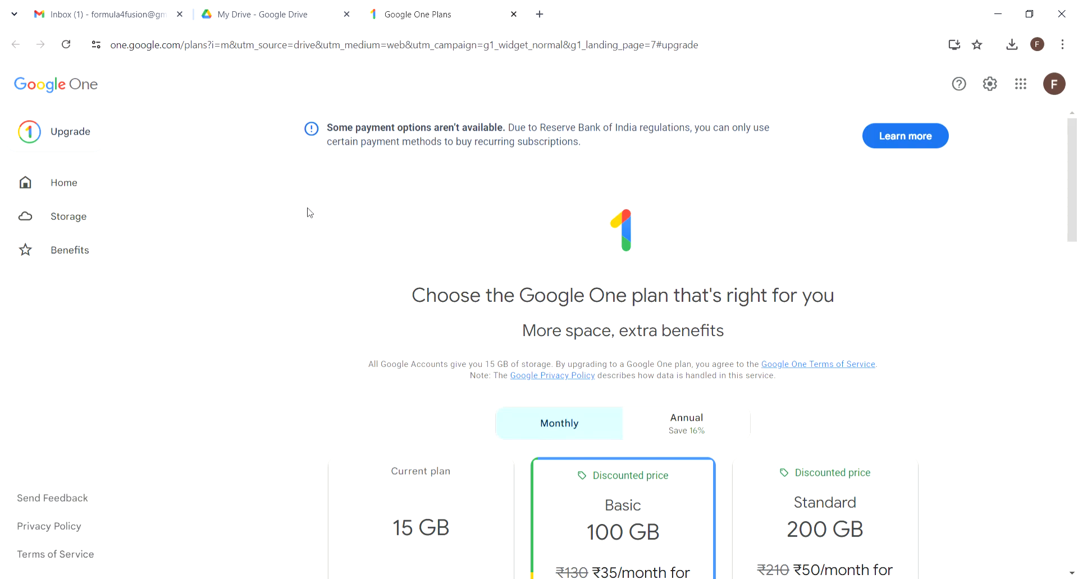
pyautogui.click(514, 14)
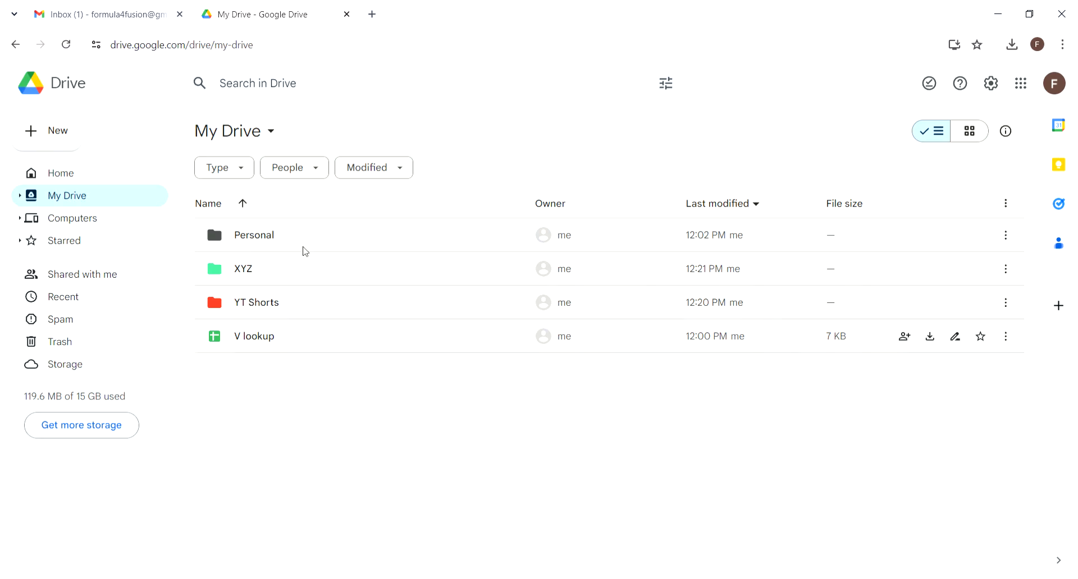
pyautogui.click(373, 87)
pyautogui.write('V')
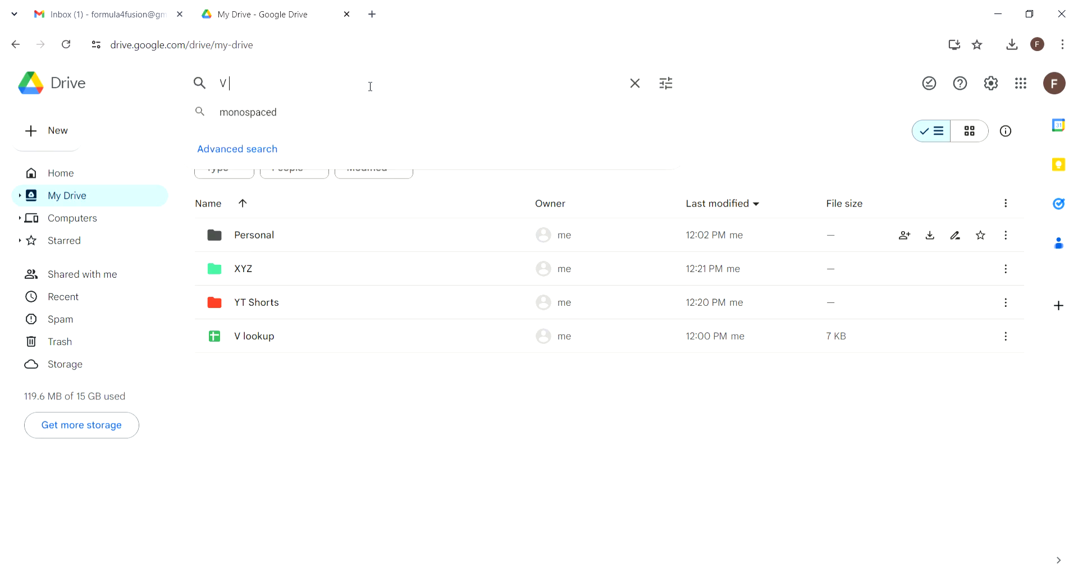
pyautogui.write(' lookup')
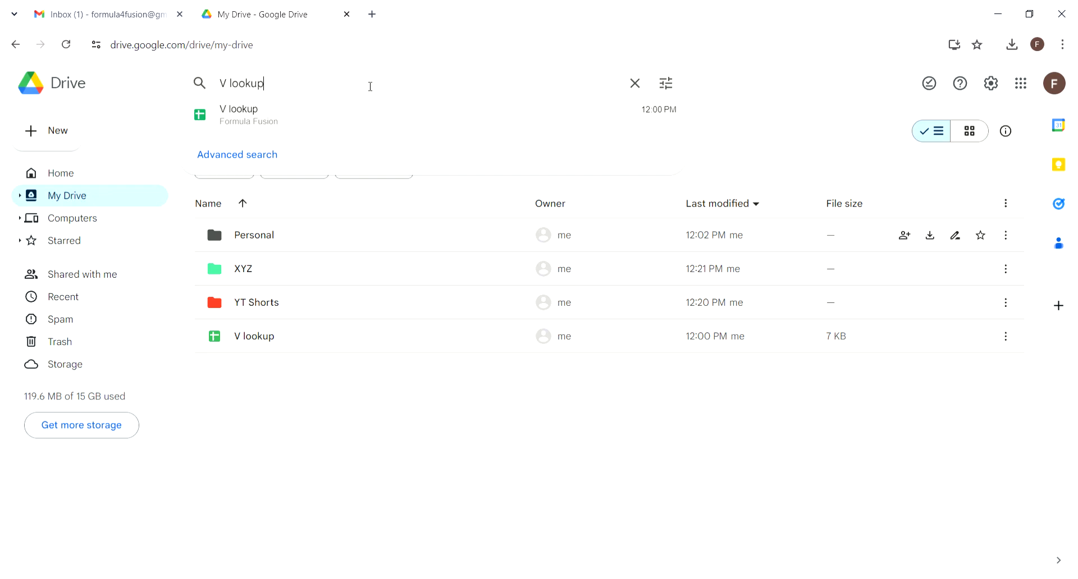
pyautogui.press('Return')
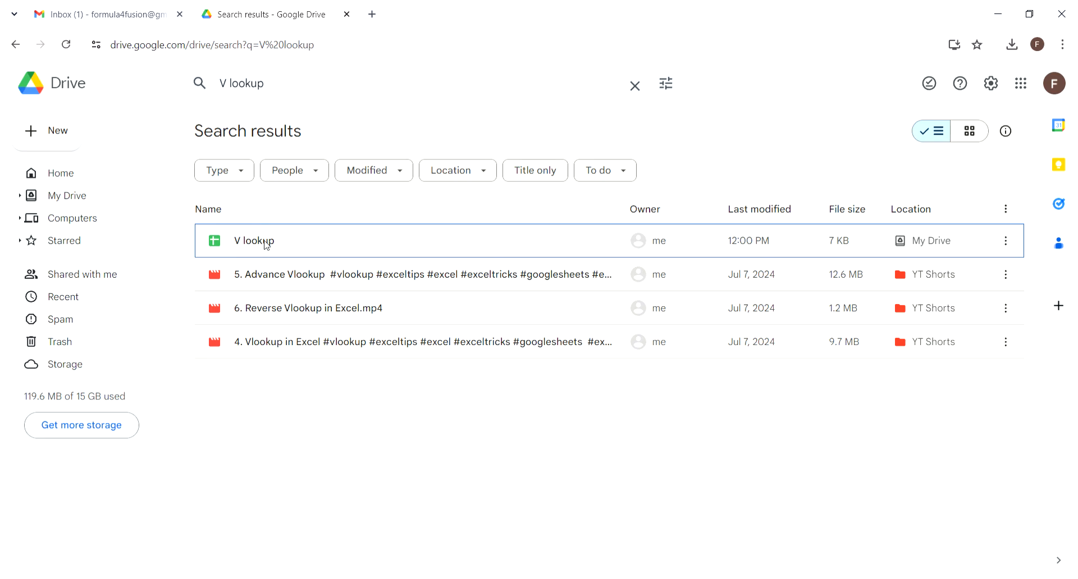
pyautogui.click(18, 46)
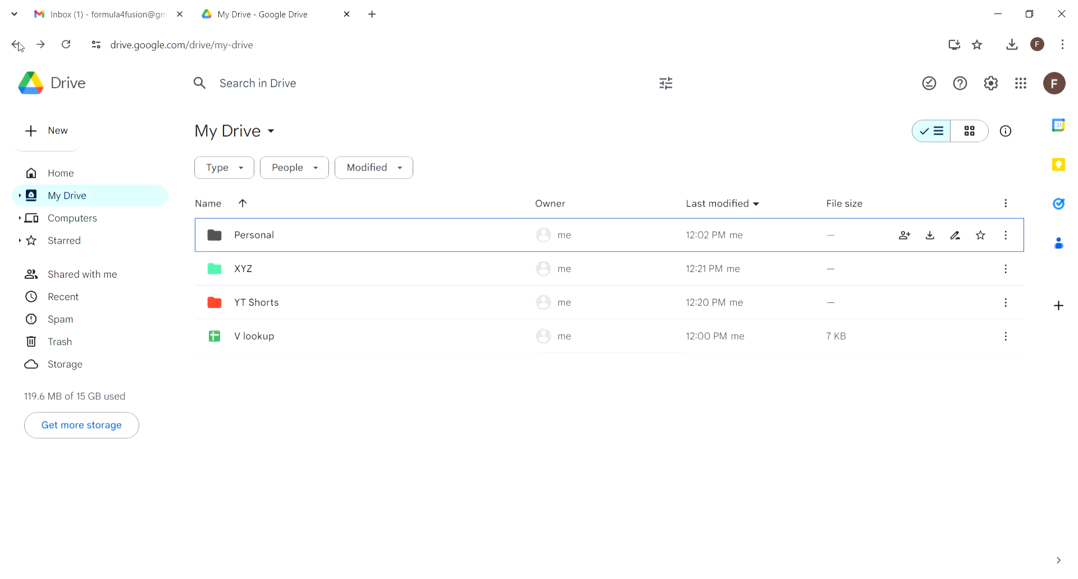
pyautogui.doubleClick(251, 281)
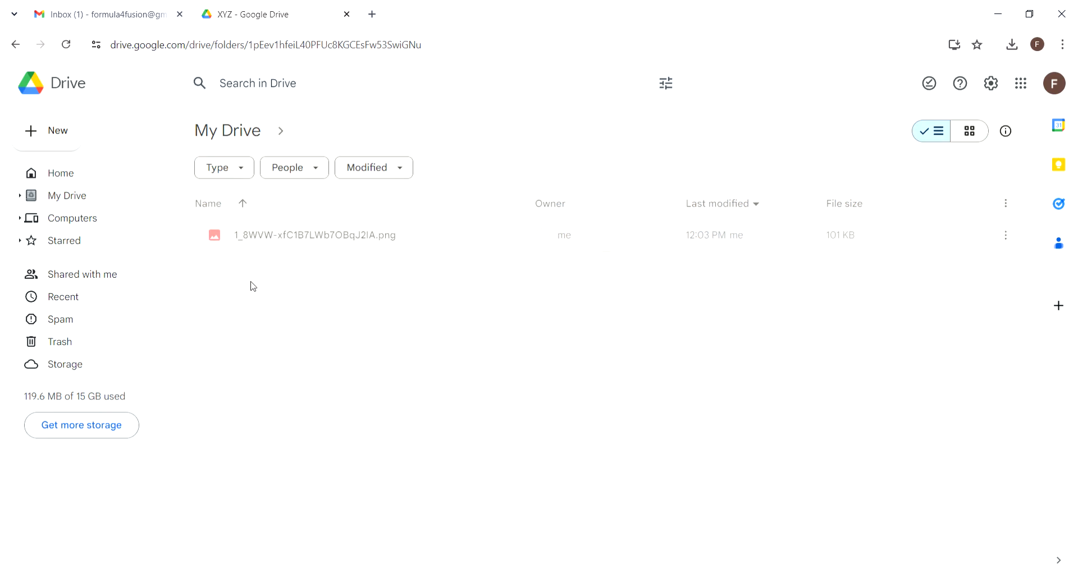
pyautogui.doubleClick(289, 246)
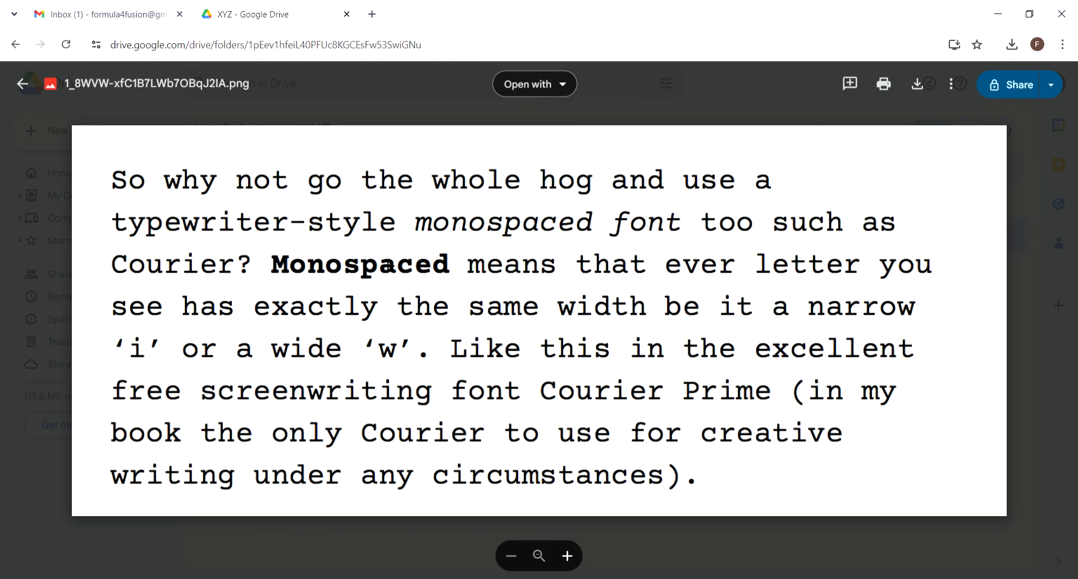
pyautogui.click(1065, 243)
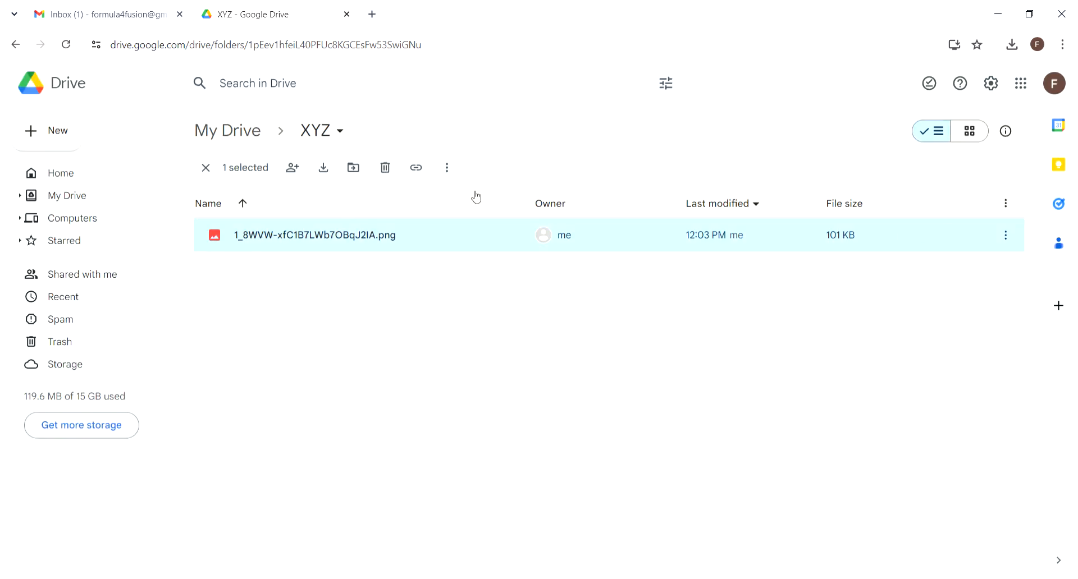
pyautogui.click(87, 196)
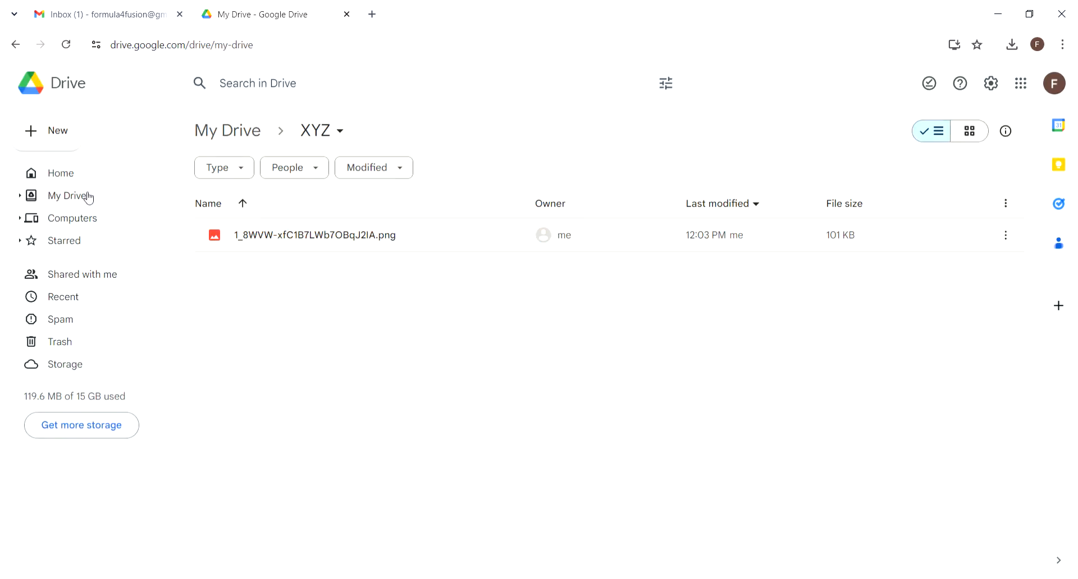
# Step: Search Drive for 'monospaced' and preview the first of the two 101 KB PNG results
pyautogui.click(302, 90)
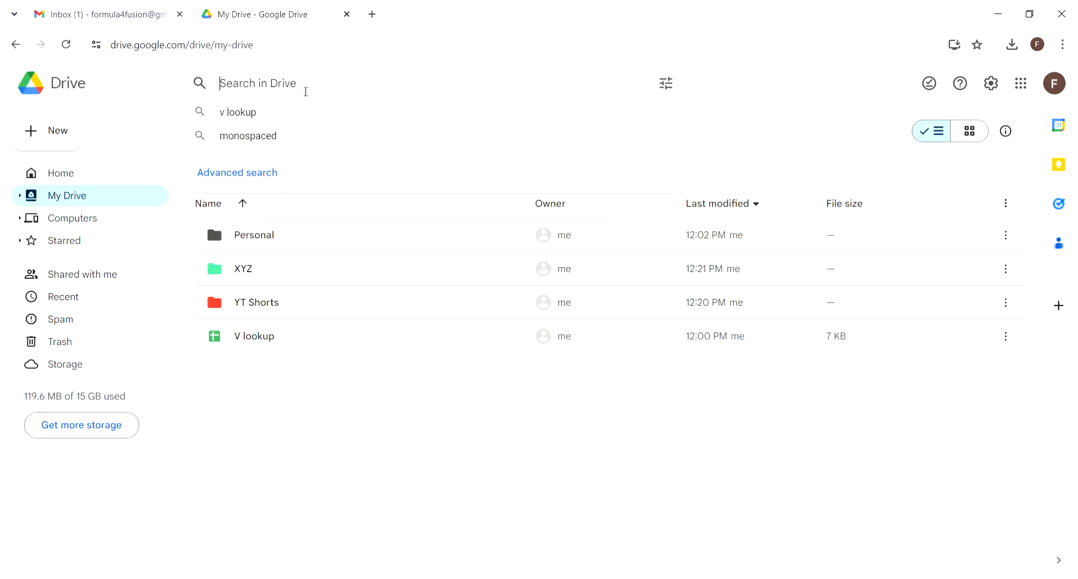
pyautogui.write('monospaced')
pyautogui.press('Return')
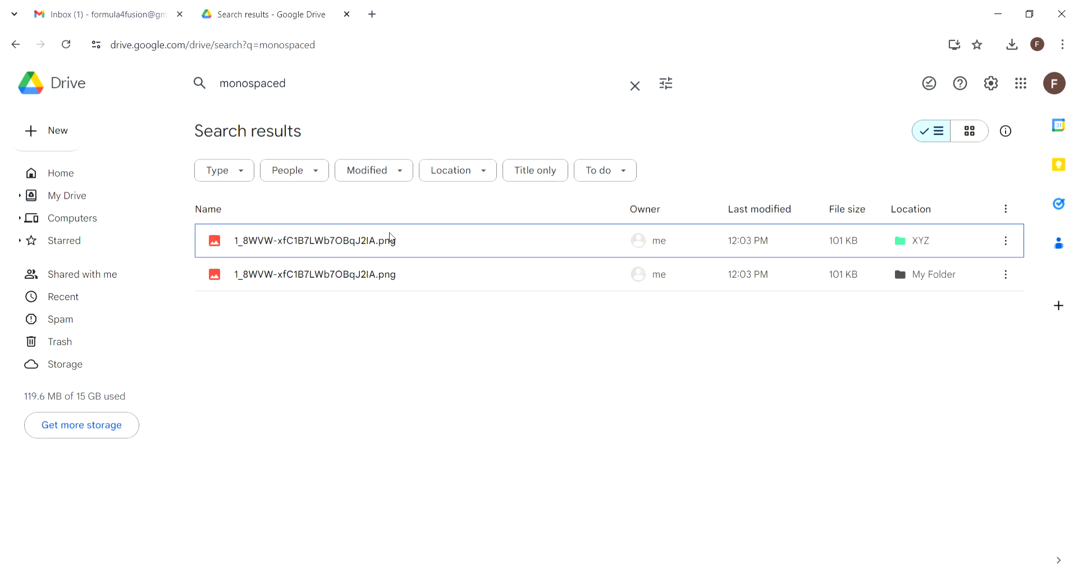
pyautogui.doubleClick(375, 243)
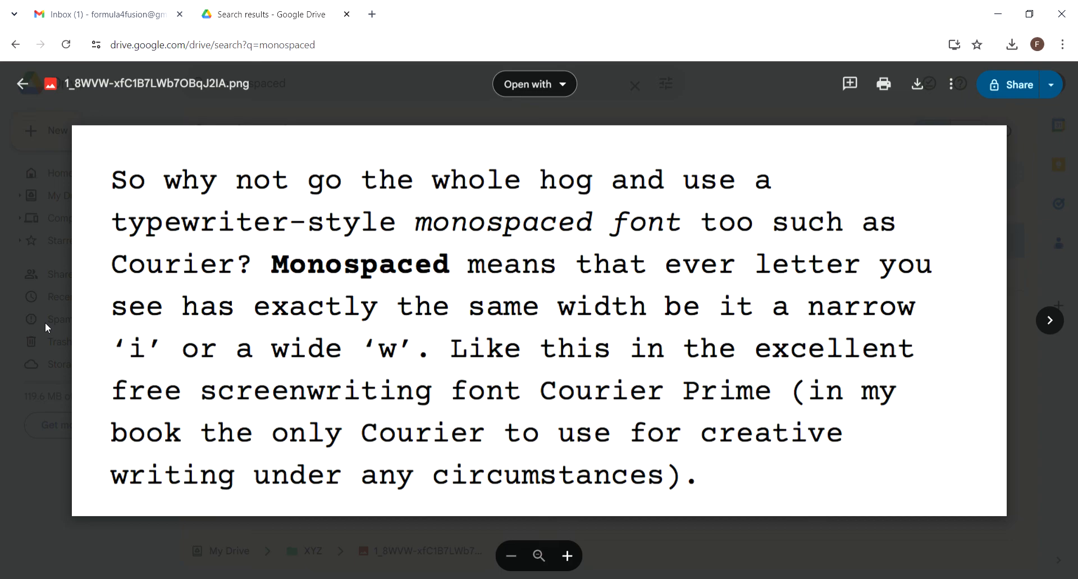
pyautogui.press('Escape')
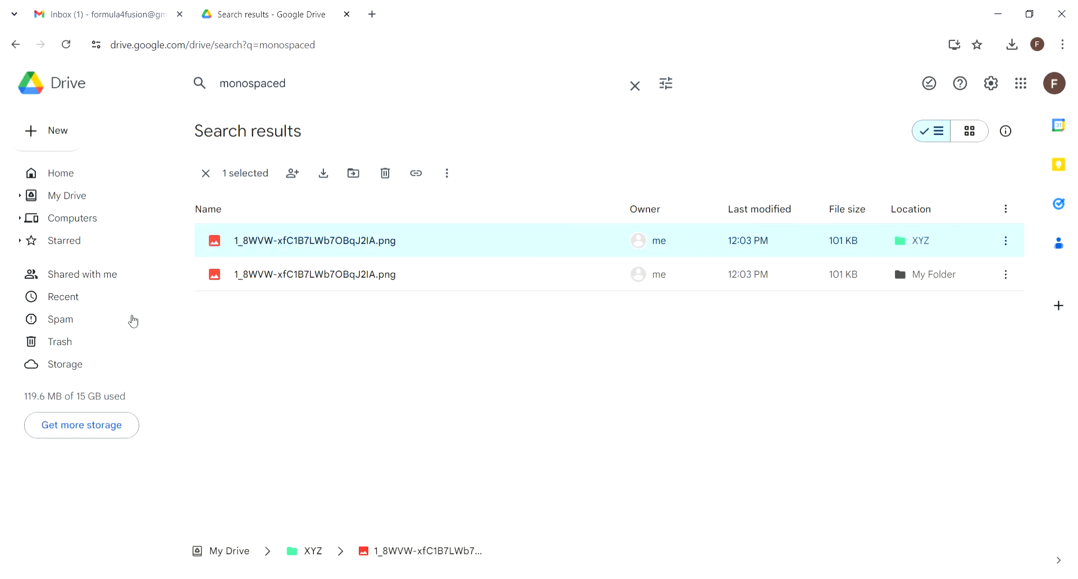